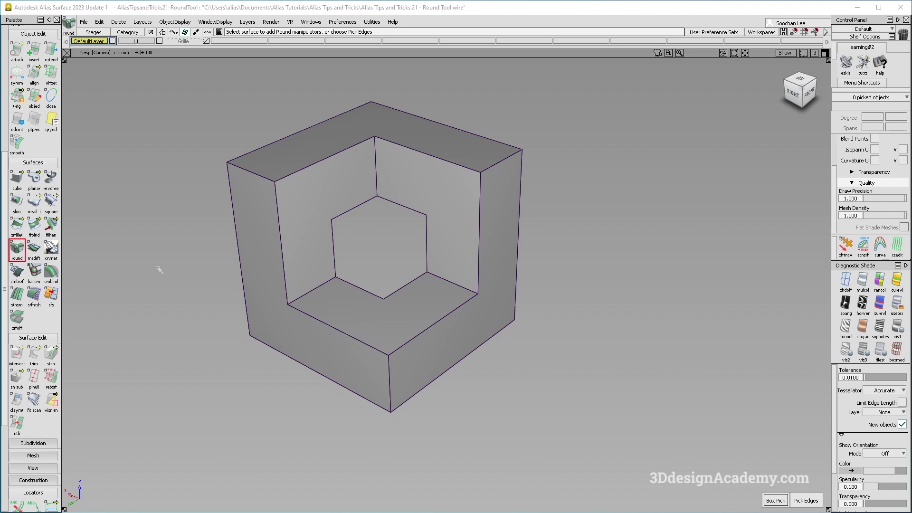
# - Open the control options of the Round tool
pyautogui.keyDown('alt'); pyautogui.keyDown('shift'); pyautogui.moveTo(228, 275); pyautogui.dragTo(246, 273); pyautogui.keyUp('shift'); pyautogui.keyUp('alt')
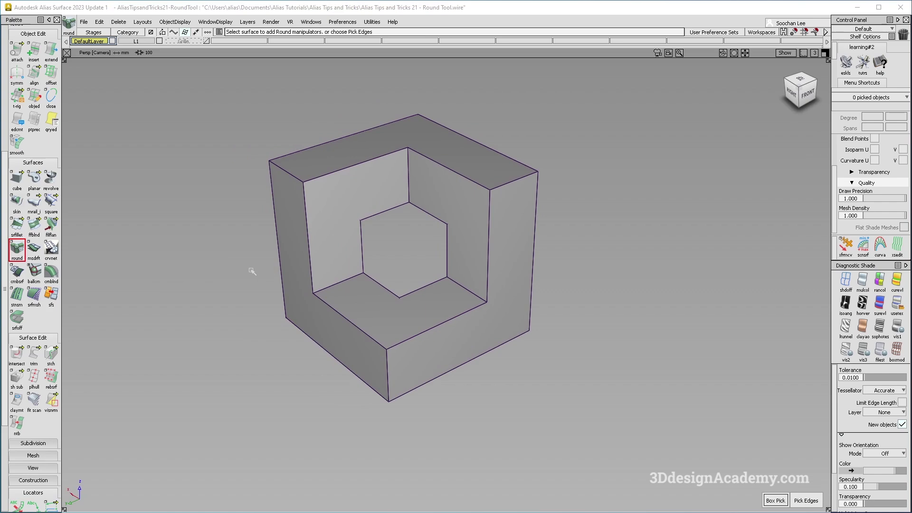
pyautogui.keyDown('alt'); pyautogui.keyDown('shift'); pyautogui.moveTo(252, 271); pyautogui.dragTo(305, 301); pyautogui.keyUp('shift'); pyautogui.keyUp('alt')
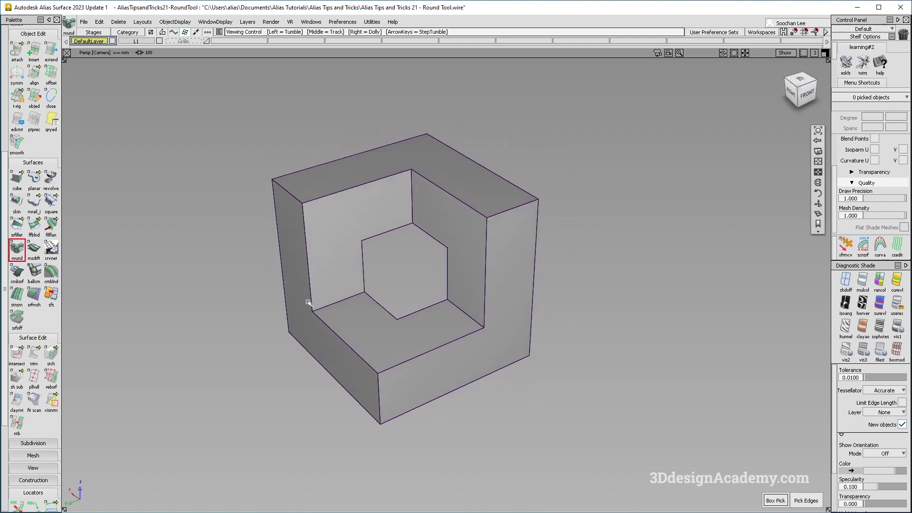
pyautogui.keyDown('alt'); pyautogui.keyDown('shift'); pyautogui.moveTo(304, 301); pyautogui.dragTo(282, 304, button='middle'); pyautogui.keyUp('shift'); pyautogui.keyUp('alt')
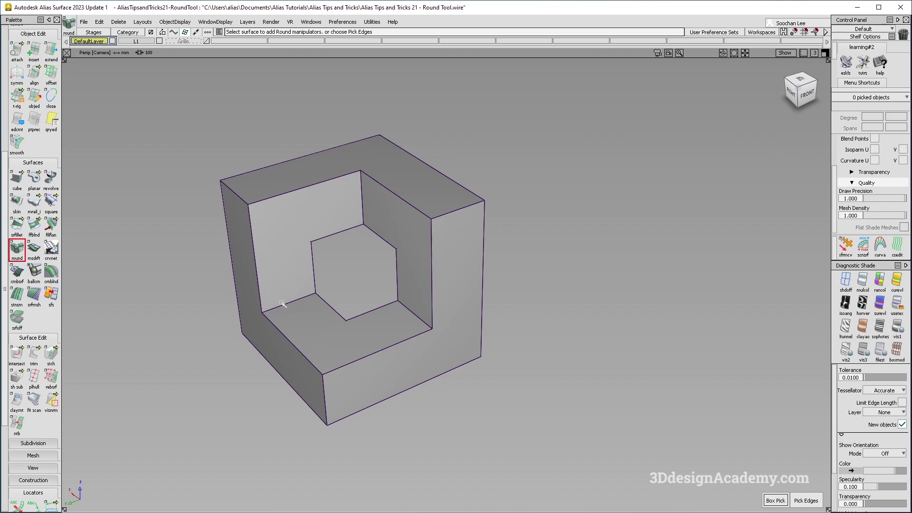
pyautogui.keyDown('alt'); pyautogui.keyDown('shift'); pyautogui.moveTo(282, 303); pyautogui.dragTo(282, 310); pyautogui.keyUp('shift'); pyautogui.keyUp('alt')
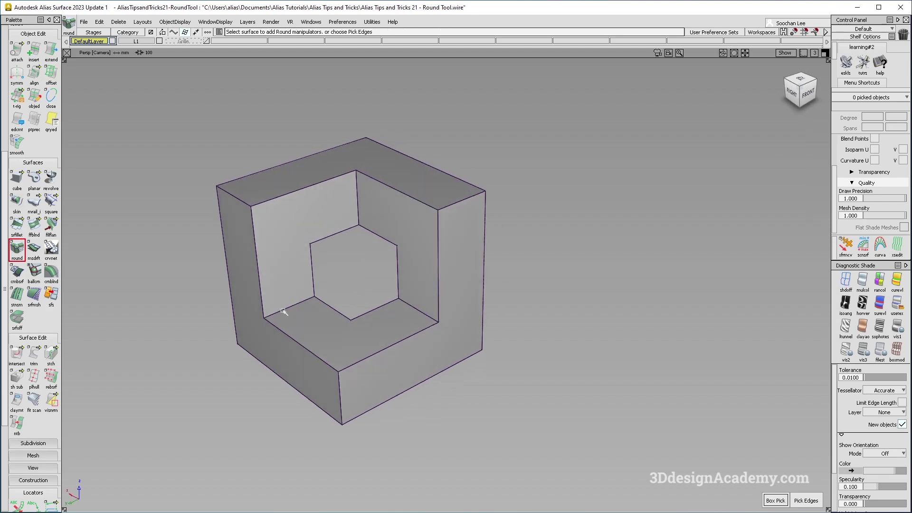
pyautogui.keyDown('alt'); pyautogui.keyDown('shift'); pyautogui.moveTo(283, 314); pyautogui.dragTo(323, 325, button='middle'); pyautogui.keyUp('shift'); pyautogui.keyUp('alt')
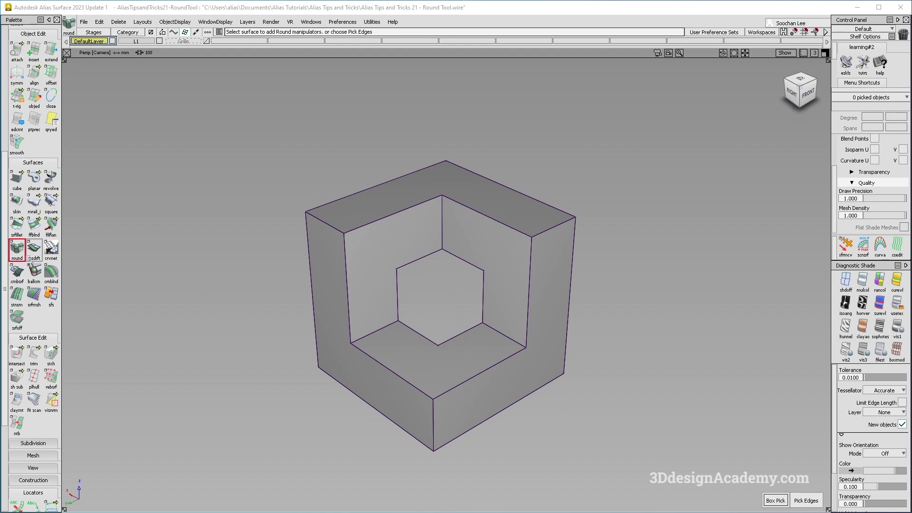
pyautogui.doubleClick(18, 251)
pyautogui.keyDown('alt'); pyautogui.keyDown('shift'); pyautogui.moveTo(410, 345); pyautogui.dragTo(333, 314, button='middle'); pyautogui.keyUp('shift'); pyautogui.keyUp('alt')
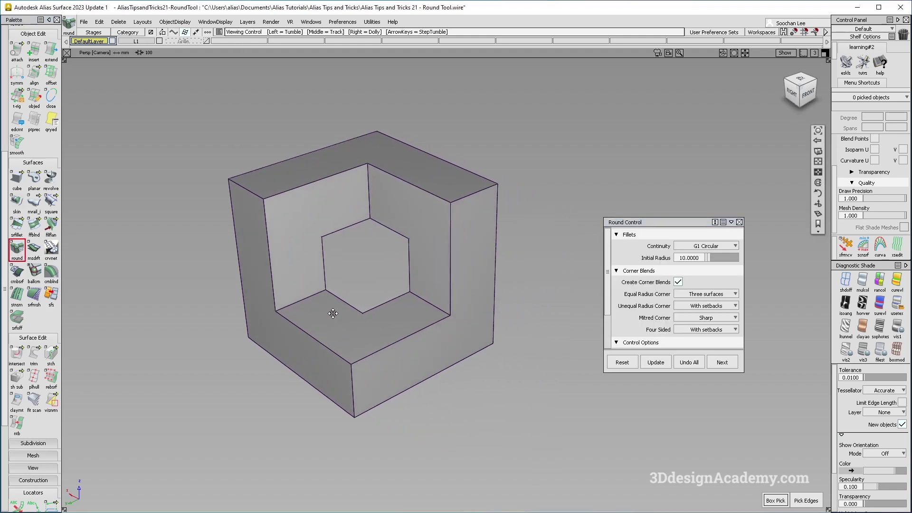
# - Pick the six edges bounding one inner wall of the cube's notch individually to add radius manipulators to them
pyautogui.click(806, 500)
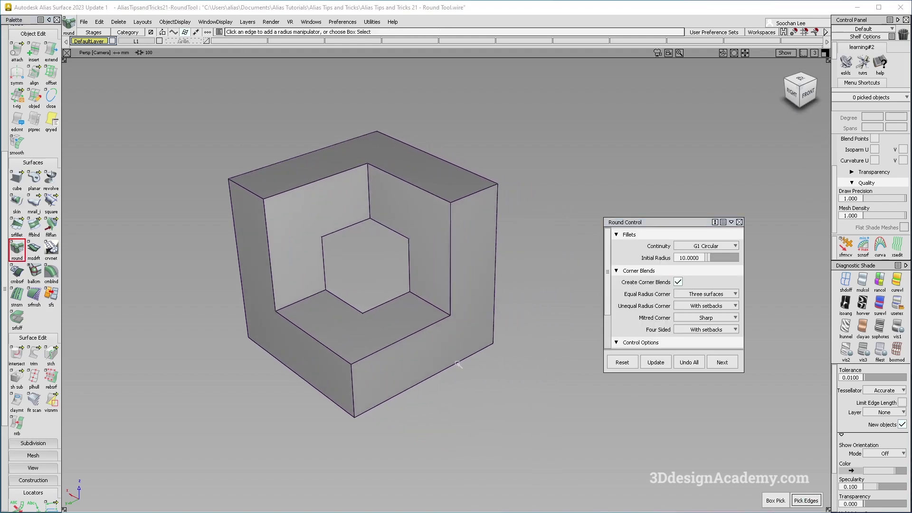
pyautogui.click(299, 303)
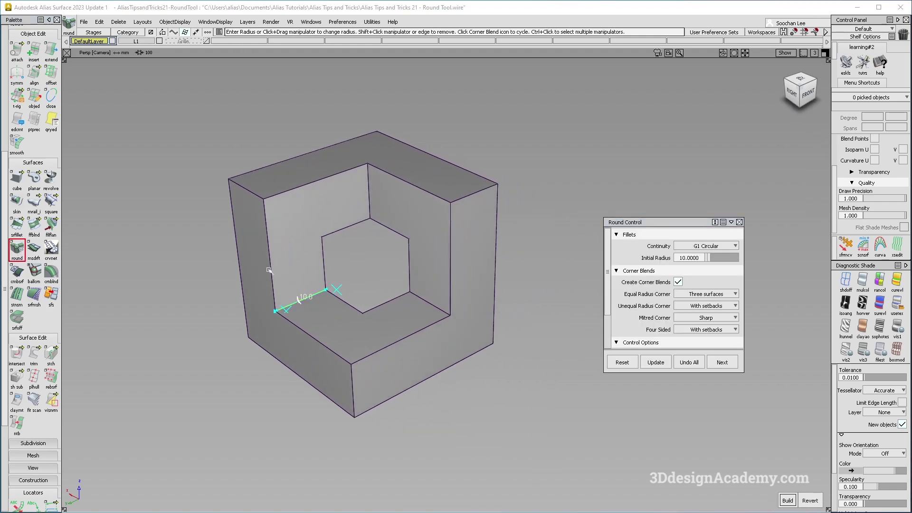
pyautogui.click(269, 270)
pyautogui.click(325, 253)
pyautogui.click(352, 223)
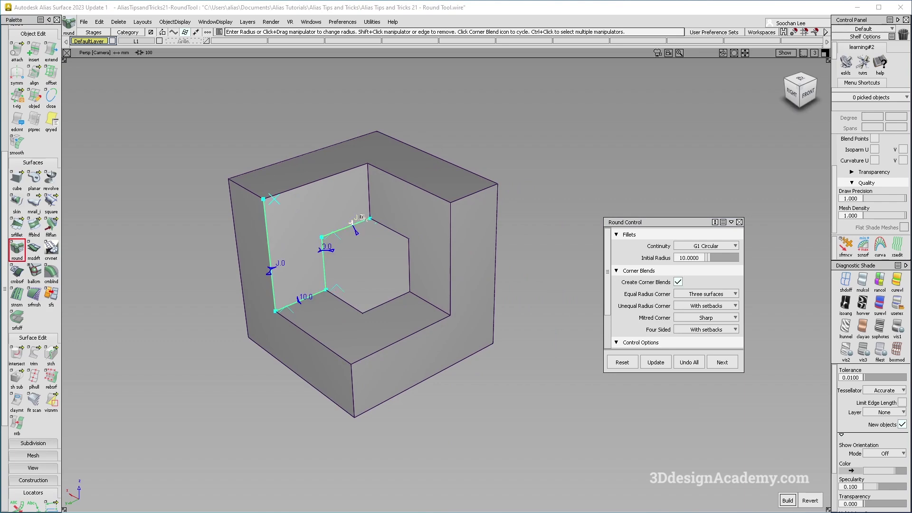
pyautogui.click(370, 197)
pyautogui.click(310, 184)
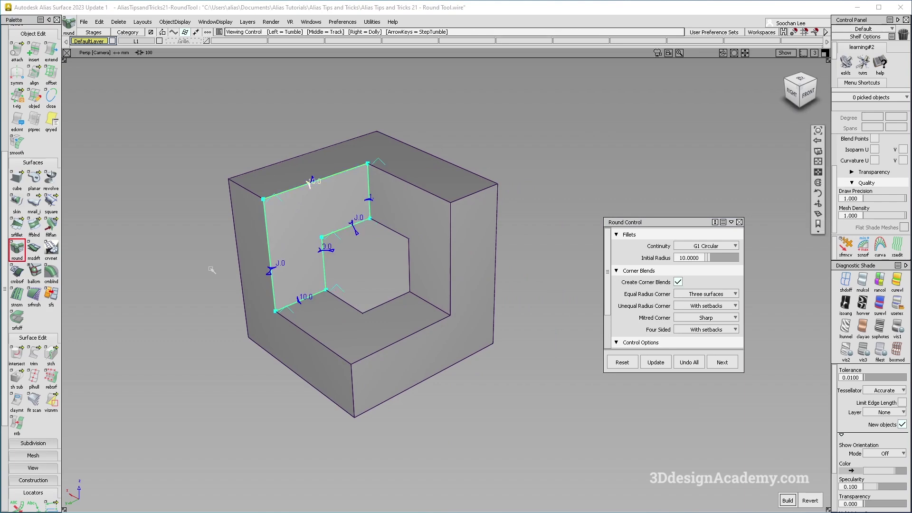
# - Examine the radius manipulators on the inner wall's edges from several angles
pyautogui.keyDown('alt'); pyautogui.keyDown('shift'); pyautogui.moveTo(211, 268); pyautogui.dragTo(315, 222); pyautogui.keyUp('shift'); pyautogui.keyUp('alt')
pyautogui.keyDown('alt'); pyautogui.keyDown('shift'); pyautogui.moveTo(322, 218); pyautogui.dragTo(285, 209, button='right'); pyautogui.keyUp('shift'); pyautogui.keyUp('alt')
pyautogui.keyDown('alt'); pyautogui.keyDown('shift'); pyautogui.moveTo(285, 209); pyautogui.dragTo(281, 221); pyautogui.keyUp('shift'); pyautogui.keyUp('alt')
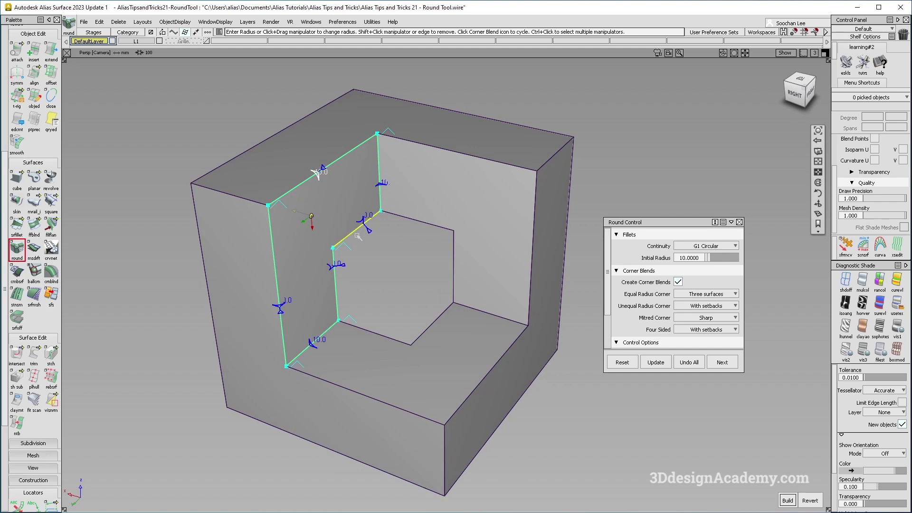
pyautogui.keyDown('alt'); pyautogui.keyDown('shift'); pyautogui.moveTo(358, 237); pyautogui.dragTo(327, 246); pyautogui.keyUp('shift'); pyautogui.keyUp('alt')
pyautogui.keyDown('alt'); pyautogui.keyDown('shift'); pyautogui.moveTo(384, 260); pyautogui.dragTo(309, 267); pyautogui.keyUp('shift'); pyautogui.keyUp('alt')
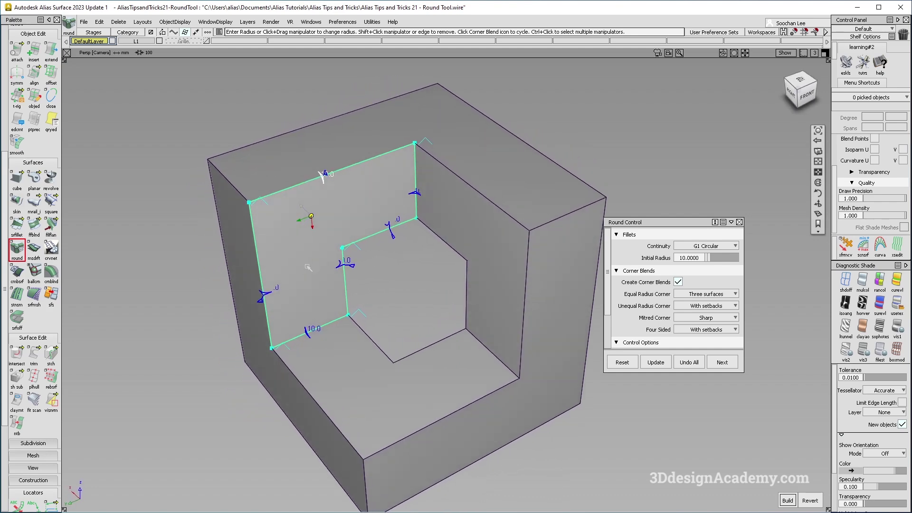
pyautogui.keyDown('alt'); pyautogui.keyDown('shift'); pyautogui.moveTo(325, 244); pyautogui.dragTo(326, 263, button='middle'); pyautogui.keyUp('shift'); pyautogui.keyUp('alt')
pyautogui.moveTo(325, 252)
pyautogui.keyDown('alt'); pyautogui.keyDown('shift'); pyautogui.mouseDown(button='right')
pyautogui.moveTo(328, 263)
pyautogui.moveTo(329, 251)
pyautogui.mouseUp(button='right'); pyautogui.keyUp('shift'); pyautogui.keyUp('alt')
pyautogui.moveTo(330, 252)
pyautogui.keyDown('alt'); pyautogui.keyDown('shift'); pyautogui.mouseDown()
pyautogui.moveTo(288, 243)
pyautogui.moveTo(336, 237)
pyautogui.mouseUp(); pyautogui.keyUp('shift'); pyautogui.keyUp('alt')
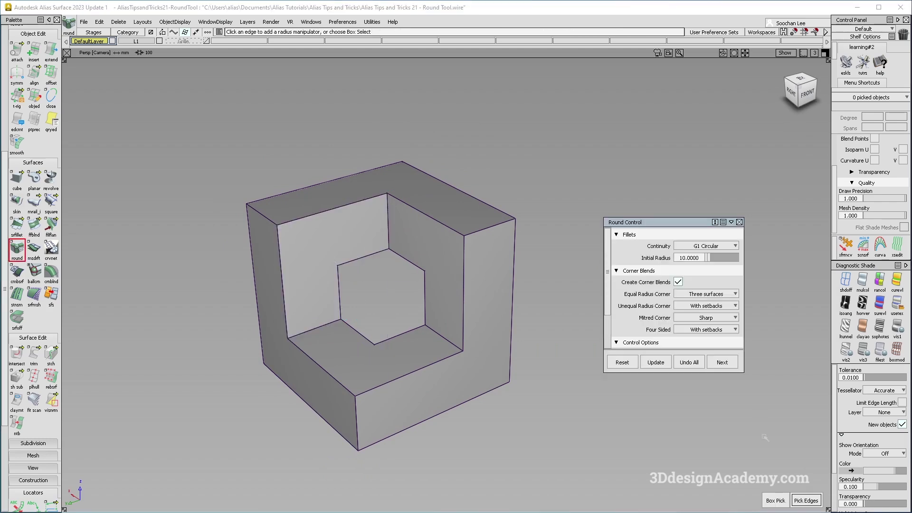
# - Box-select all surfaces of the notched cube and accept them to add Round manipulators to every edge
pyautogui.click(773, 497)
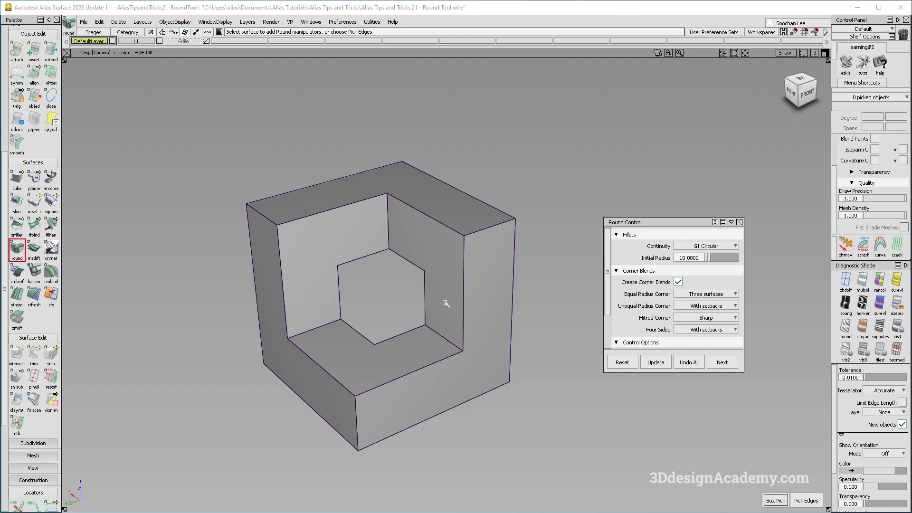
pyautogui.keyDown('alt'); pyautogui.keyDown('shift'); pyautogui.moveTo(451, 300); pyautogui.dragTo(356, 271); pyautogui.keyUp('shift'); pyautogui.keyUp('alt')
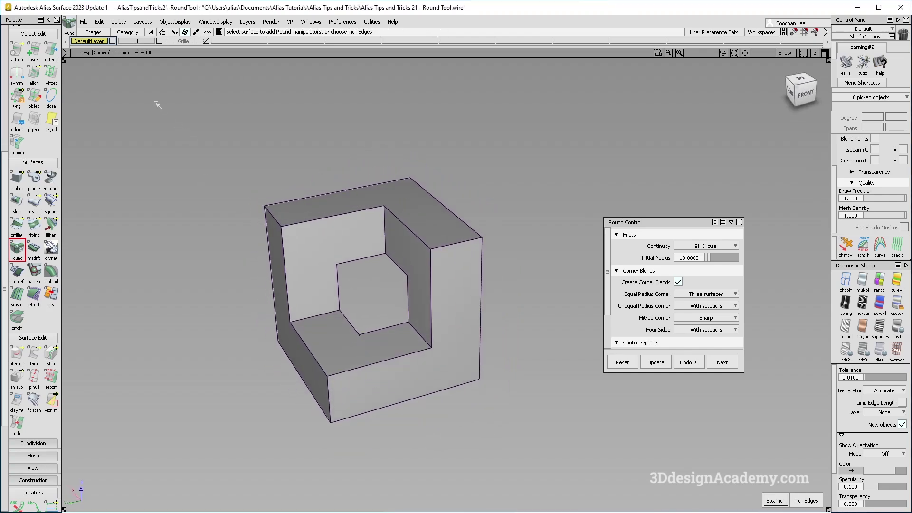
pyautogui.moveTo(155, 102); pyautogui.dragTo(603, 476)
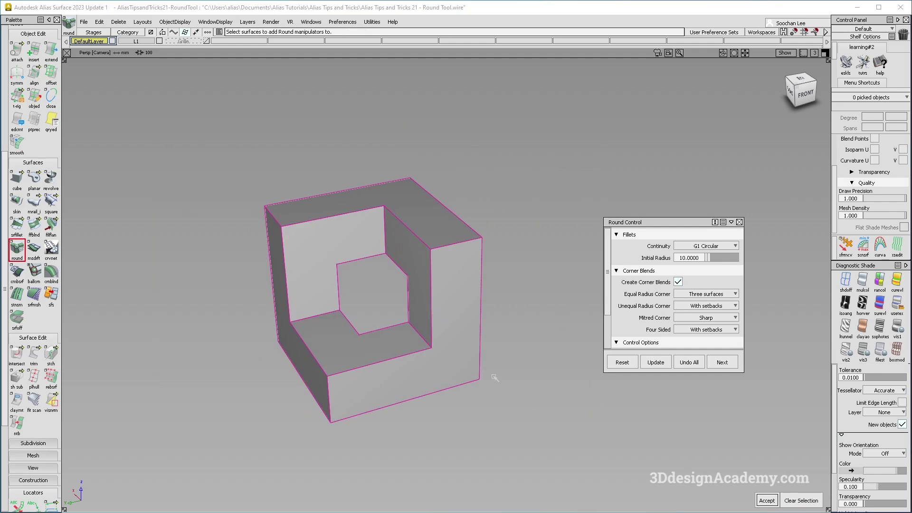
pyautogui.moveTo(501, 367)
pyautogui.keyDown('alt'); pyautogui.keyDown('shift'); pyautogui.mouseDown()
pyautogui.moveTo(493, 336)
pyautogui.moveTo(216, 291)
pyautogui.moveTo(497, 356)
pyautogui.mouseUp(); pyautogui.keyUp('shift'); pyautogui.keyUp('alt')
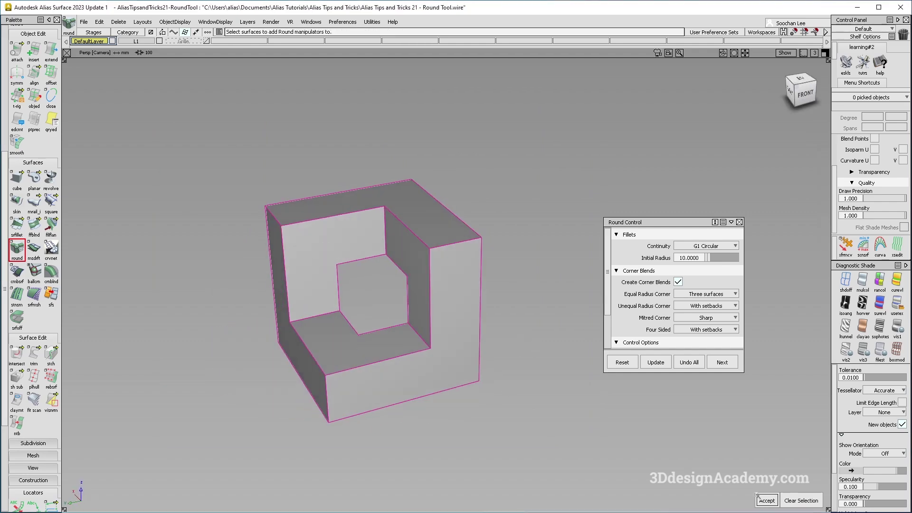
pyautogui.click(766, 500)
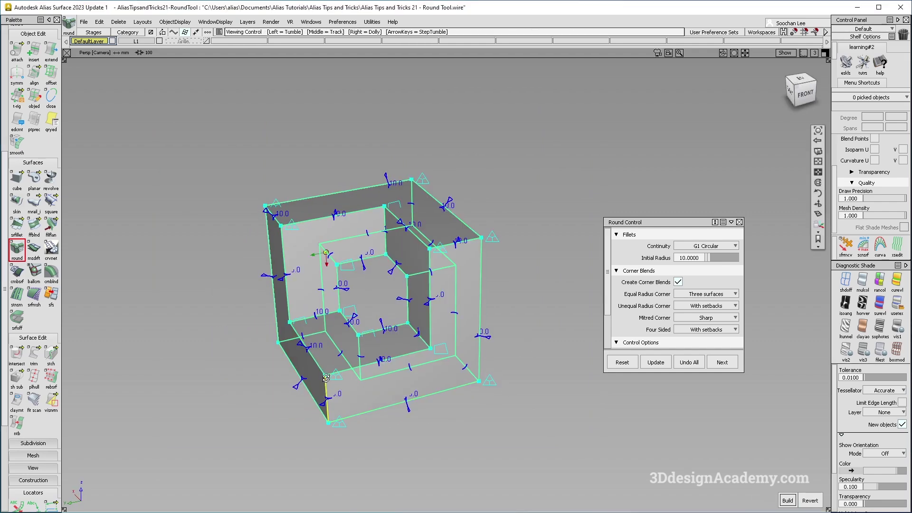
# - Build G1 Circular rounds with corner blends and a radius of 10 on all edges of the notched cube
pyautogui.keyDown('alt'); pyautogui.keyDown('shift'); pyautogui.moveTo(380, 375); pyautogui.dragTo(401, 380); pyautogui.keyUp('shift'); pyautogui.keyUp('alt')
pyautogui.keyDown('alt'); pyautogui.keyDown('shift'); pyautogui.moveTo(378, 357); pyautogui.dragTo(398, 370, button='middle'); pyautogui.keyUp('shift'); pyautogui.keyUp('alt')
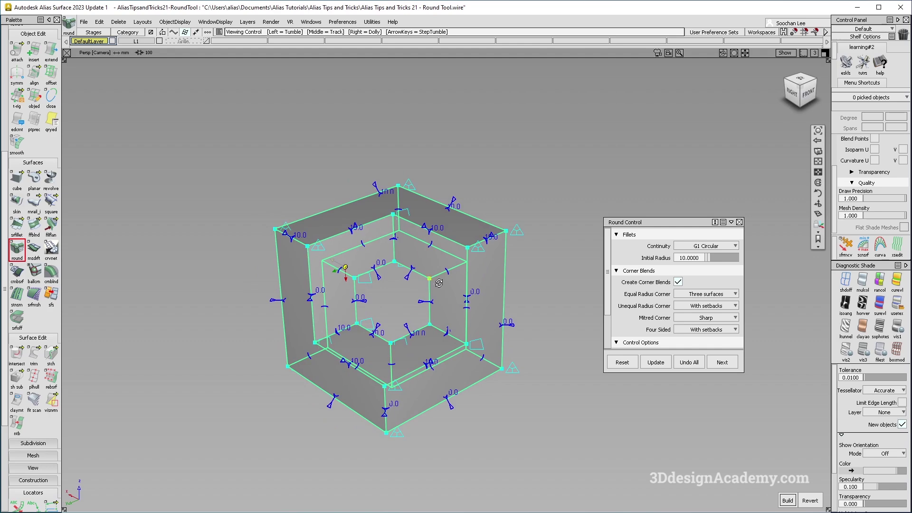
pyautogui.keyDown('alt'); pyautogui.keyDown('shift'); pyautogui.moveTo(439, 283); pyautogui.dragTo(594, 291); pyautogui.keyUp('shift'); pyautogui.keyUp('alt')
pyautogui.keyDown('alt'); pyautogui.keyDown('shift'); pyautogui.moveTo(531, 340); pyautogui.dragTo(581, 329); pyautogui.keyUp('shift'); pyautogui.keyUp('alt')
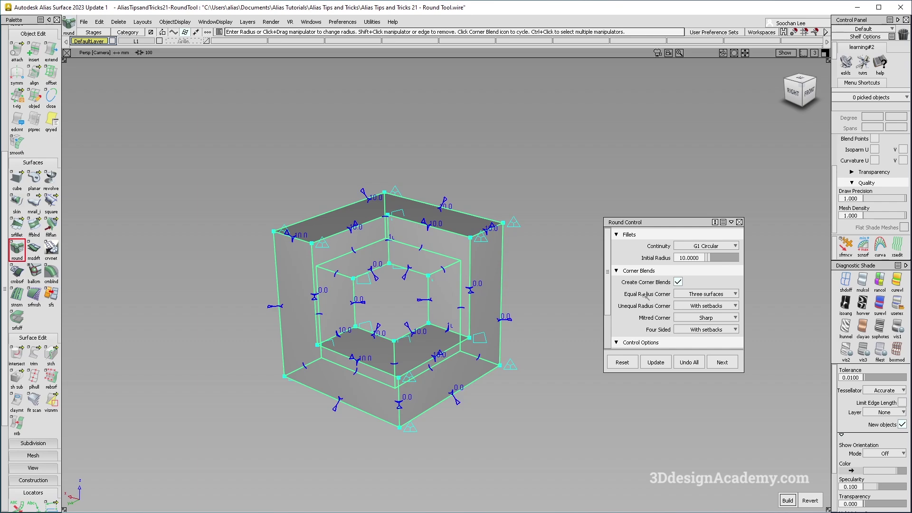
pyautogui.keyDown('alt'); pyautogui.keyDown('shift'); pyautogui.moveTo(551, 314); pyautogui.dragTo(456, 316); pyautogui.keyUp('shift'); pyautogui.keyUp('alt')
pyautogui.keyDown('alt'); pyautogui.keyDown('shift'); pyautogui.moveTo(403, 347); pyautogui.dragTo(399, 414); pyautogui.keyUp('shift'); pyautogui.keyUp('alt')
pyautogui.keyDown('alt'); pyautogui.keyDown('shift'); pyautogui.moveTo(555, 421); pyautogui.dragTo(546, 426); pyautogui.keyUp('shift'); pyautogui.keyUp('alt')
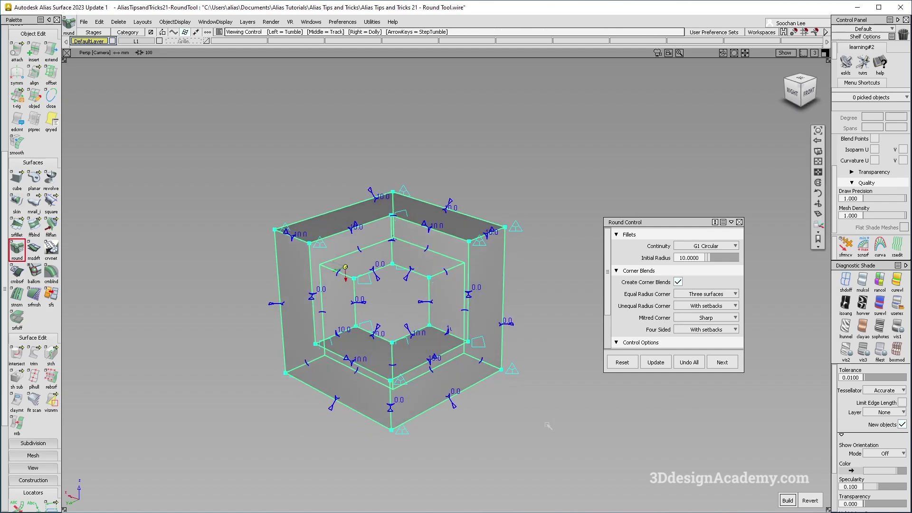
pyautogui.click(788, 501)
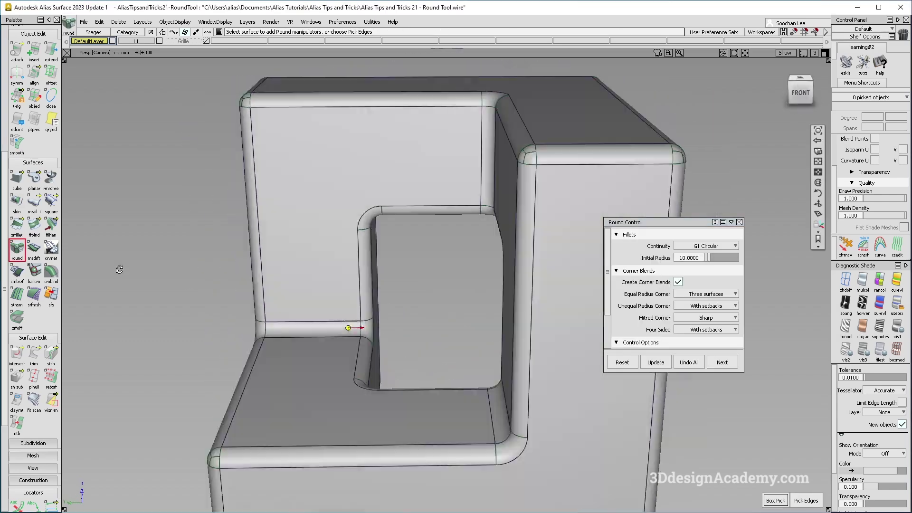
# - Examine the built rounds and corner blends around the notch and outer edges from several sides
pyautogui.keyDown('alt'); pyautogui.keyDown('shift'); pyautogui.moveTo(119, 269); pyautogui.dragTo(520, 330); pyautogui.keyUp('shift'); pyautogui.keyUp('alt')
pyautogui.keyDown('alt'); pyautogui.keyDown('shift'); pyautogui.moveTo(519, 330); pyautogui.dragTo(441, 292, button='right'); pyautogui.keyUp('shift'); pyautogui.keyUp('alt')
pyautogui.keyDown('alt'); pyautogui.keyDown('shift'); pyautogui.moveTo(441, 292); pyautogui.dragTo(437, 310, button='middle'); pyautogui.keyUp('shift'); pyautogui.keyUp('alt')
pyautogui.keyDown('alt'); pyautogui.keyDown('shift'); pyautogui.moveTo(436, 310); pyautogui.dragTo(444, 273); pyautogui.keyUp('shift'); pyautogui.keyUp('alt')
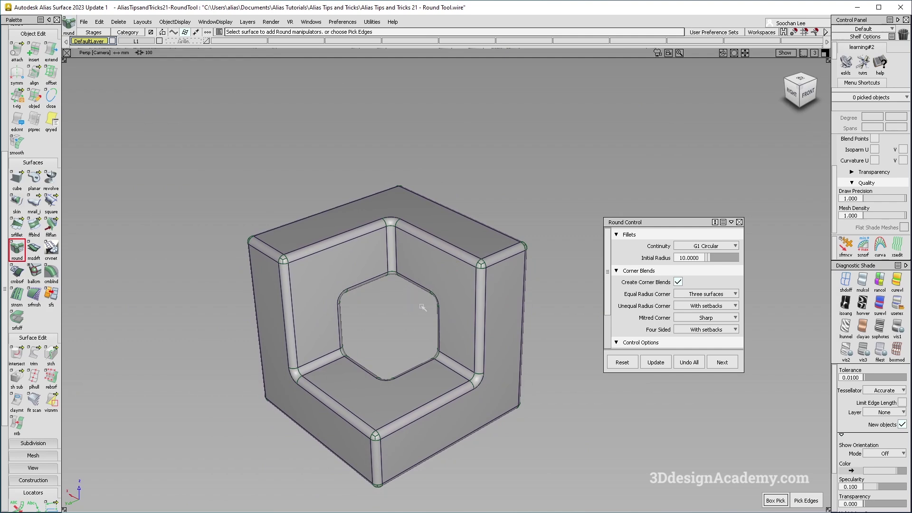
pyautogui.keyDown('alt'); pyautogui.keyDown('shift'); pyautogui.moveTo(422, 307); pyautogui.dragTo(382, 286); pyautogui.keyUp('shift'); pyautogui.keyUp('alt')
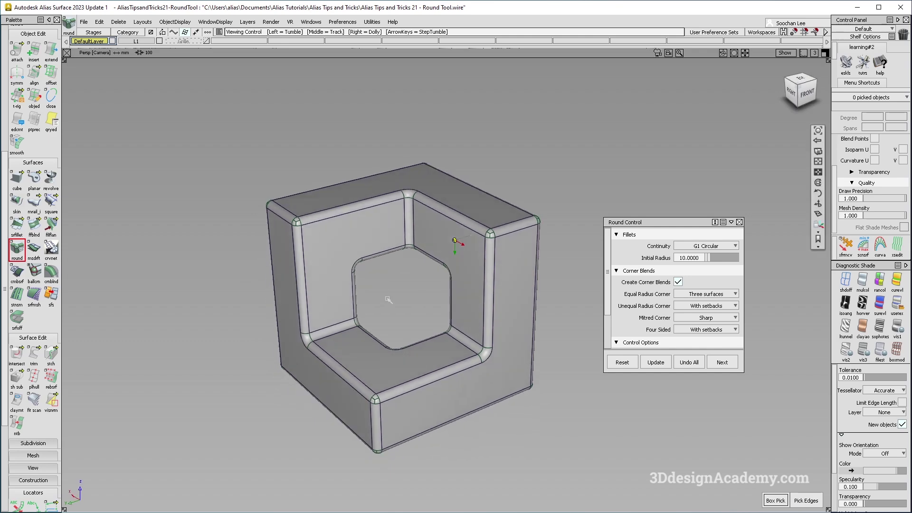
pyautogui.keyDown('alt'); pyautogui.keyDown('shift'); pyautogui.moveTo(494, 269); pyautogui.dragTo(471, 340); pyautogui.keyUp('shift'); pyautogui.keyUp('alt')
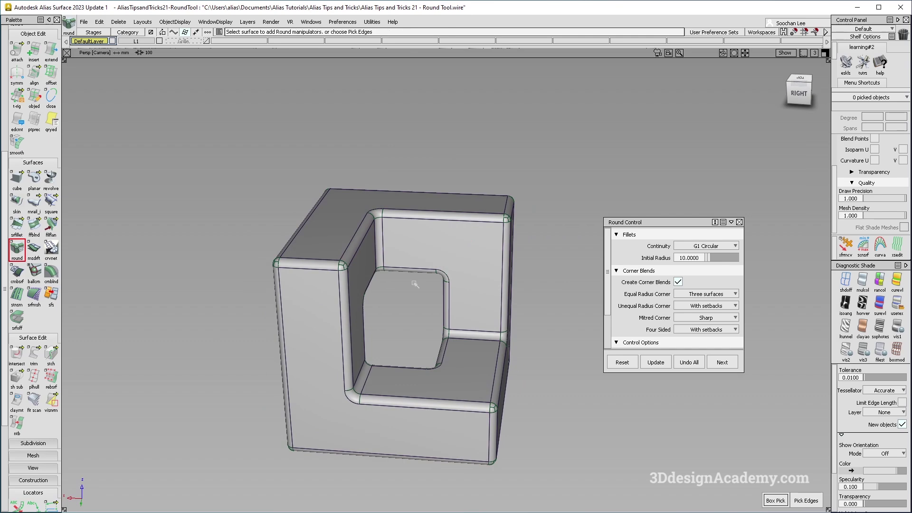
# - Recall the manipulators of the built rounds, then leave them without editing
pyautogui.keyDown('ctrl'); pyautogui.keyDown('shift'); pyautogui.moveTo(415, 285); pyautogui.dragTo(318, 268); pyautogui.keyUp('shift'); pyautogui.keyUp('ctrl')
pyautogui.click(318, 269)
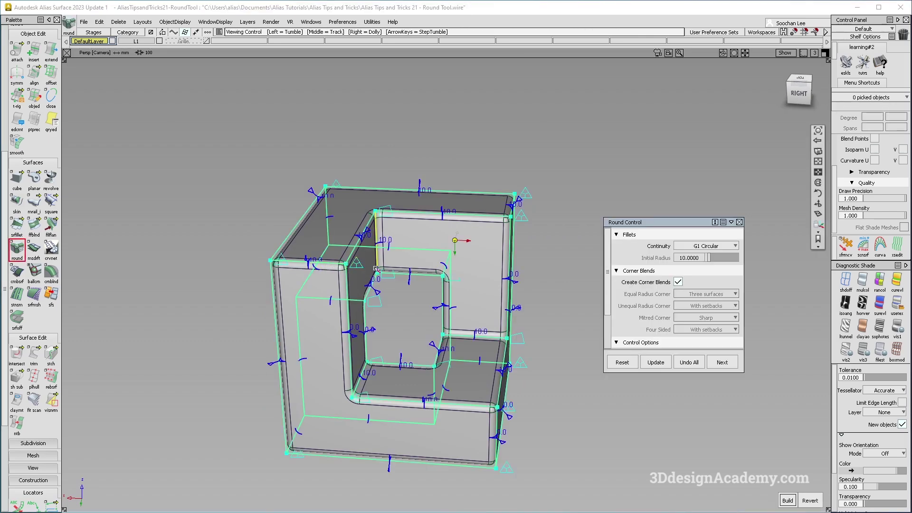
pyautogui.keyDown('alt'); pyautogui.keyDown('shift'); pyautogui.moveTo(475, 302); pyautogui.dragTo(434, 328); pyautogui.keyUp('shift'); pyautogui.keyUp('alt')
pyautogui.press('Escape')
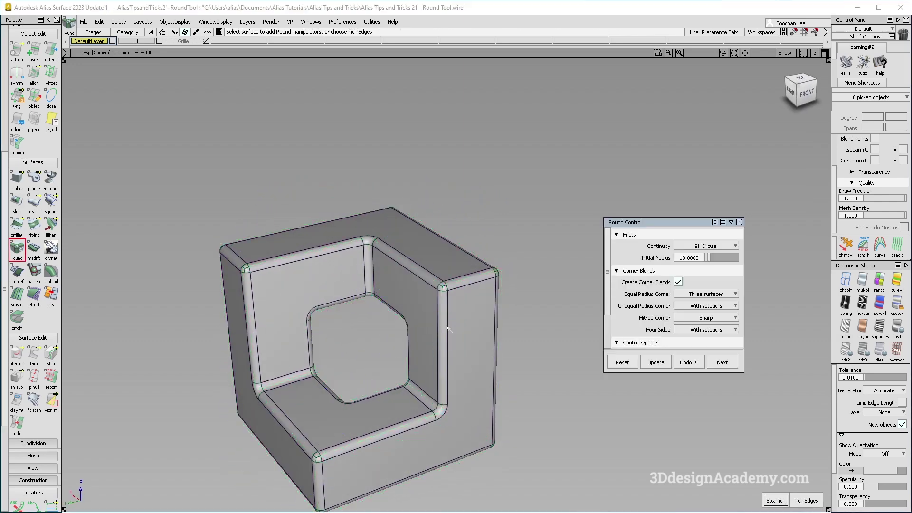
# - Reopen the built rounds for editing so that their radius manipulators are active on the cube
pyautogui.keyDown('alt'); pyautogui.keyDown('shift'); pyautogui.moveTo(448, 328); pyautogui.dragTo(443, 326, button='right'); pyautogui.keyUp('shift'); pyautogui.keyUp('alt')
pyautogui.keyDown('alt'); pyautogui.keyDown('shift'); pyautogui.moveTo(444, 326); pyautogui.dragTo(400, 320); pyautogui.keyUp('shift'); pyautogui.keyUp('alt')
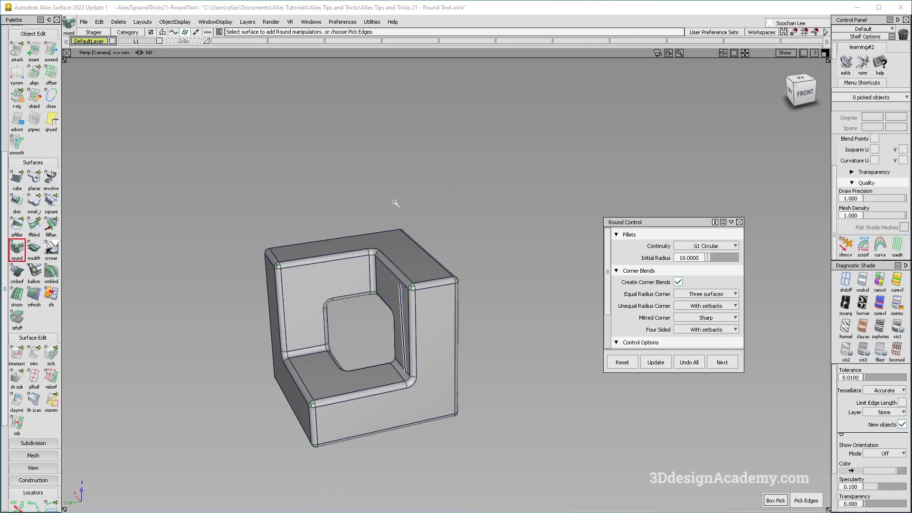
pyautogui.keyDown('alt'); pyautogui.keyDown('shift'); pyautogui.moveTo(437, 273); pyautogui.dragTo(361, 266, button='right'); pyautogui.keyUp('shift'); pyautogui.keyUp('alt')
pyautogui.keyDown('alt'); pyautogui.keyDown('shift'); pyautogui.moveTo(361, 266); pyautogui.dragTo(245, 249, button='middle'); pyautogui.keyUp('shift'); pyautogui.keyUp('alt')
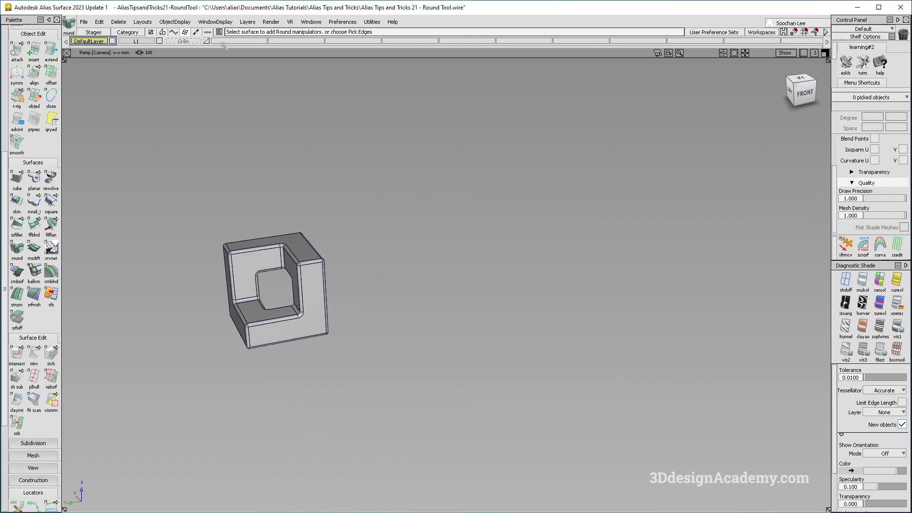
pyautogui.keyDown('alt'); pyautogui.keyDown('shift'); pyautogui.moveTo(310, 256); pyautogui.dragTo(350, 261, button='right'); pyautogui.keyUp('shift'); pyautogui.keyUp('alt')
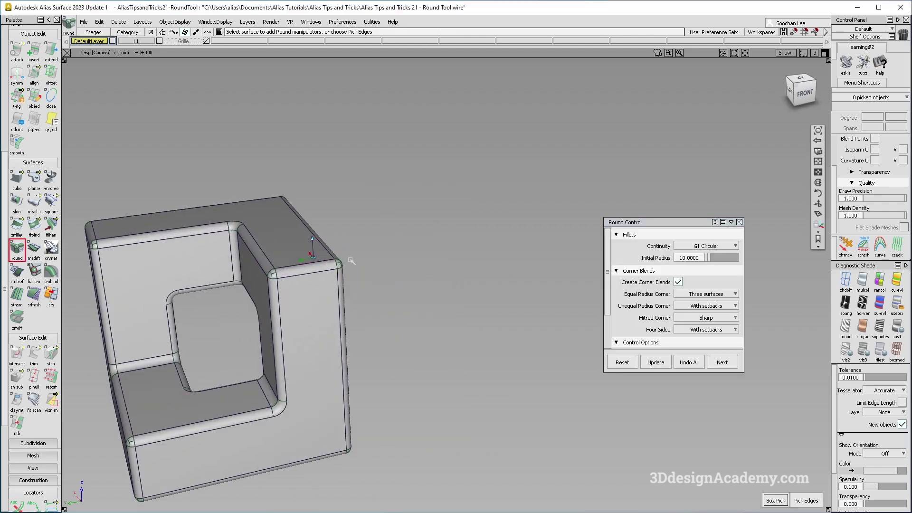
pyautogui.keyDown('alt'); pyautogui.keyDown('shift'); pyautogui.moveTo(360, 259); pyautogui.dragTo(380, 271); pyautogui.keyUp('shift'); pyautogui.keyUp('alt')
pyautogui.keyDown('alt'); pyautogui.keyDown('shift'); pyautogui.moveTo(380, 270); pyautogui.dragTo(512, 250, button='middle'); pyautogui.keyUp('shift'); pyautogui.keyUp('alt')
pyautogui.keyDown('ctrl'); pyautogui.keyDown('shift'); pyautogui.moveTo(355, 260); pyautogui.dragTo(338, 261, button='right'); pyautogui.keyUp('shift'); pyautogui.keyUp('ctrl')
pyautogui.click(410, 231)
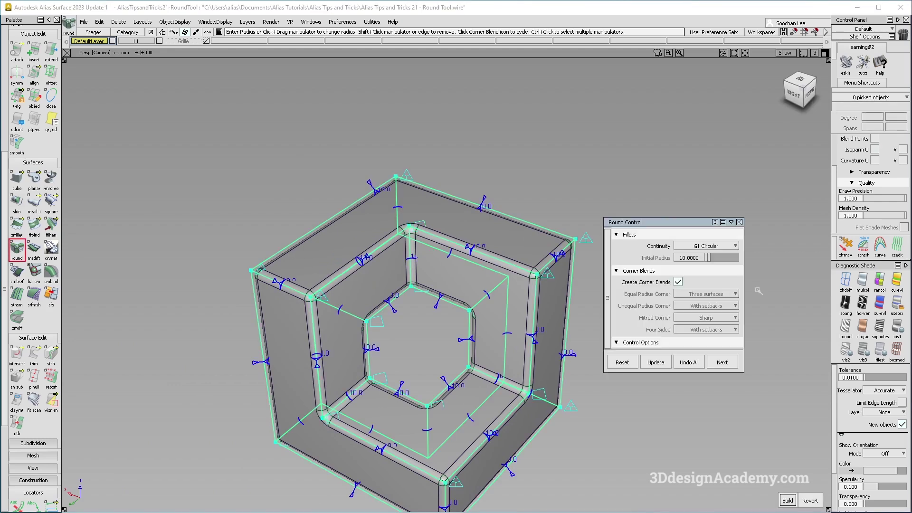
# - Set the rounds' continuity to G2 Curvature, rebuild them on the cube and clear the selection
pyautogui.click(727, 248)
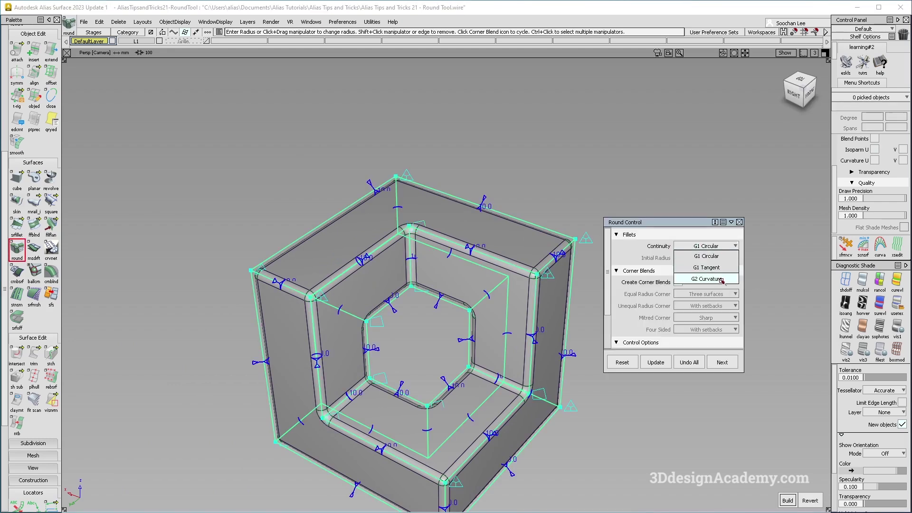
pyautogui.click(703, 281)
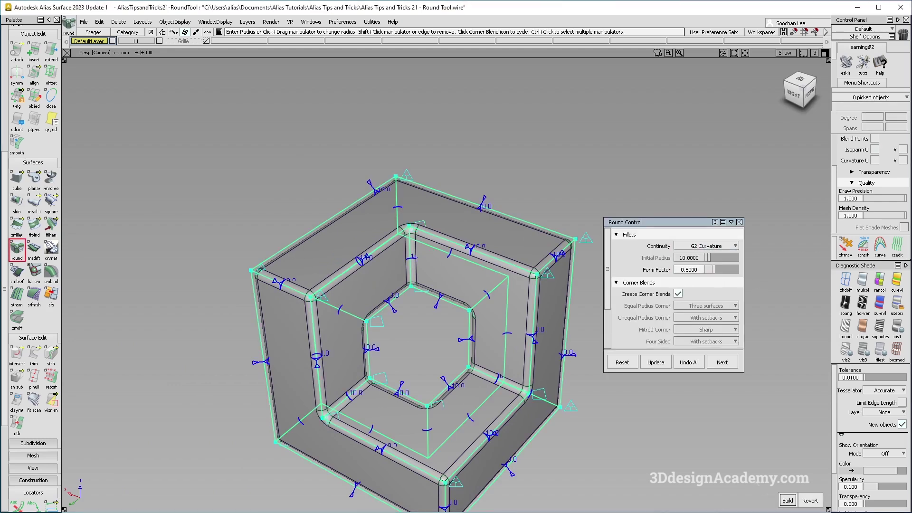
pyautogui.click(788, 500)
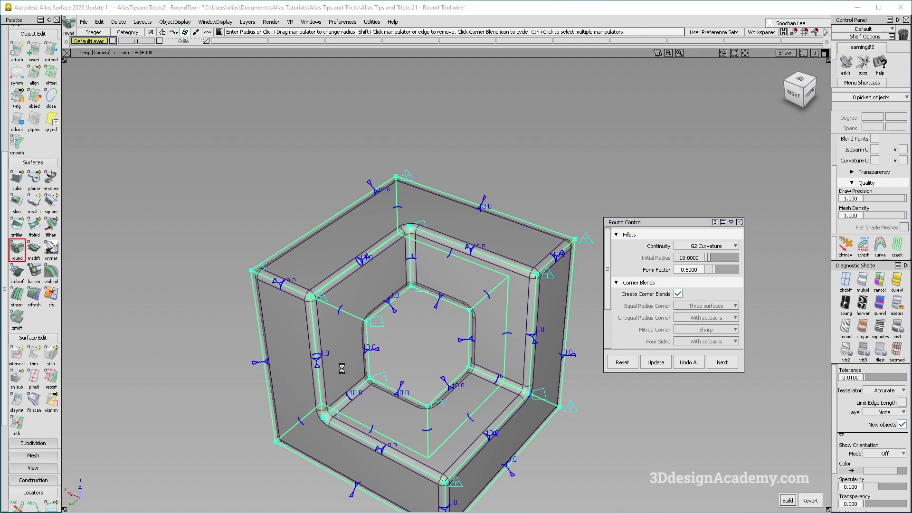
pyautogui.keyDown('ctrl'); pyautogui.keyDown('shift'); pyautogui.moveTo(341, 396); pyautogui.dragTo(330, 265); pyautogui.keyUp('shift'); pyautogui.keyUp('ctrl')
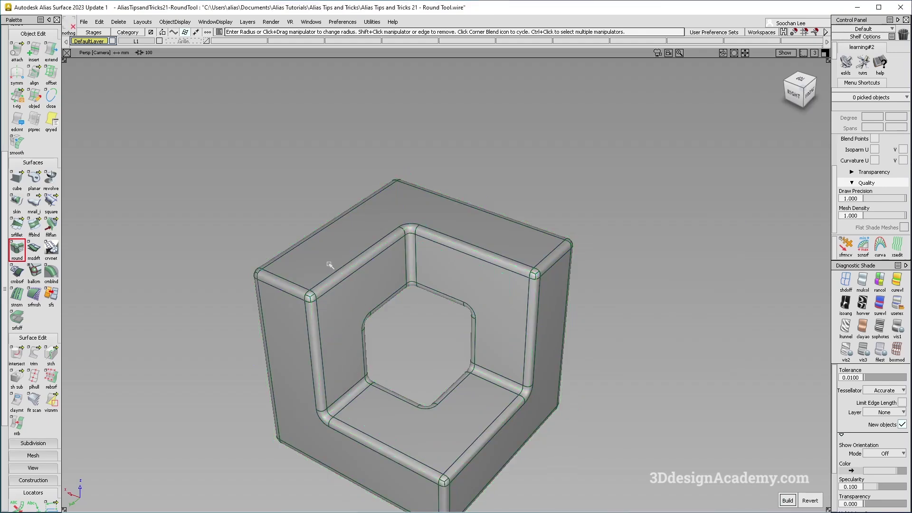
# - Shade the rounded cube with the surface evaluation diagnostic shader using the Showroom map
pyautogui.keyDown('alt'); pyautogui.keyDown('shift'); pyautogui.moveTo(307, 285); pyautogui.dragTo(371, 290, button='right'); pyautogui.keyUp('shift'); pyautogui.keyUp('alt')
pyautogui.moveTo(328, 328)
pyautogui.keyDown('alt'); pyautogui.keyDown('shift'); pyautogui.mouseDown()
pyautogui.moveTo(354, 309)
pyautogui.moveTo(380, 329)
pyautogui.mouseUp(); pyautogui.keyUp('shift'); pyautogui.keyUp('alt')
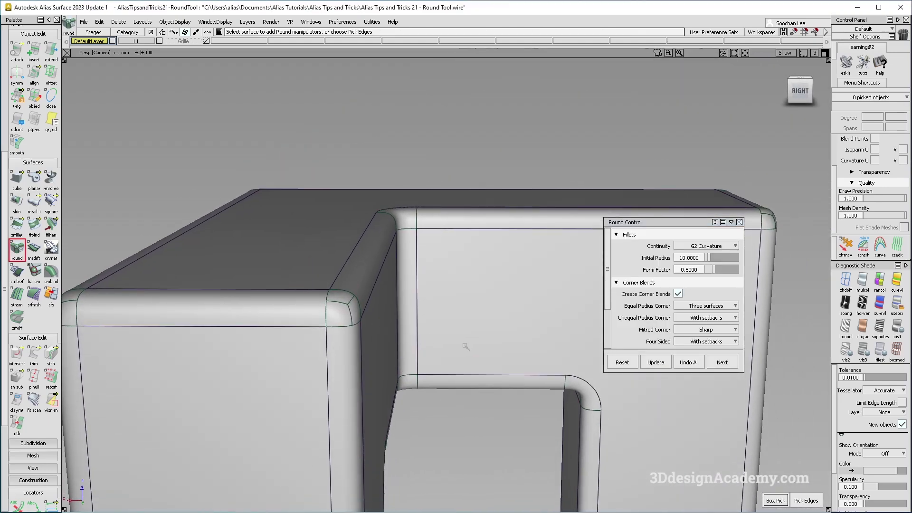
pyautogui.click(878, 306)
# - Examine the highlight flow across the G2 rounds and corner blends on the cube's outer edges and notch
pyautogui.keyDown('ctrl'); pyautogui.keyDown('shift'); pyautogui.moveTo(421, 337); pyautogui.dragTo(357, 266, button='right'); pyautogui.keyUp('shift'); pyautogui.keyUp('ctrl')
pyautogui.keyDown('alt'); pyautogui.keyDown('shift'); pyautogui.moveTo(303, 280); pyautogui.dragTo(255, 383); pyautogui.keyUp('shift'); pyautogui.keyUp('alt')
pyautogui.keyDown('alt'); pyautogui.keyDown('shift'); pyautogui.moveTo(341, 317); pyautogui.dragTo(380, 320, button='right'); pyautogui.keyUp('shift'); pyautogui.keyUp('alt')
pyautogui.keyDown('alt'); pyautogui.keyDown('shift'); pyautogui.moveTo(325, 323); pyautogui.dragTo(352, 267); pyautogui.keyUp('shift'); pyautogui.keyUp('alt')
pyautogui.keyDown('ctrl'); pyautogui.keyDown('shift'); pyautogui.moveTo(391, 309); pyautogui.dragTo(328, 239, button='right'); pyautogui.keyUp('shift'); pyautogui.keyUp('ctrl')
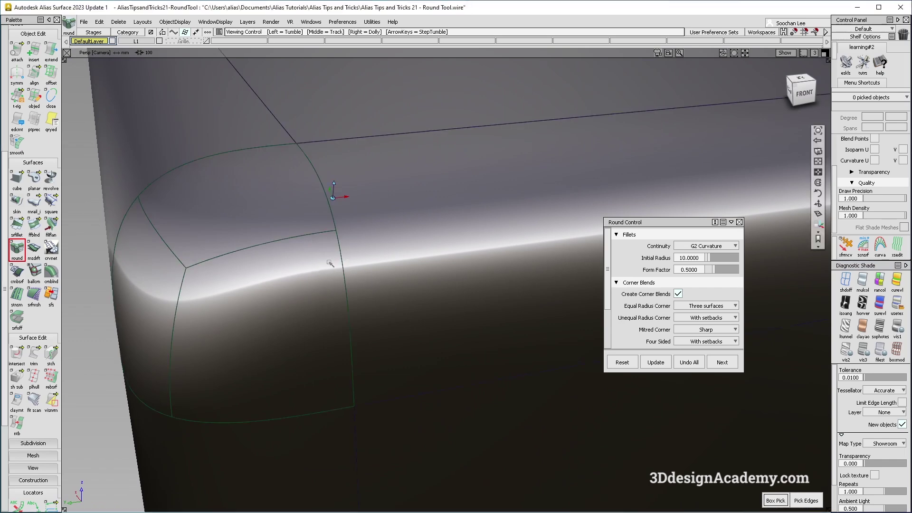
pyautogui.keyDown('alt'); pyautogui.keyDown('shift'); pyautogui.moveTo(329, 263); pyautogui.dragTo(316, 194); pyautogui.keyUp('shift'); pyautogui.keyUp('alt')
pyautogui.keyDown('alt'); pyautogui.keyDown('shift'); pyautogui.moveTo(317, 194); pyautogui.dragTo(364, 306, button='middle'); pyautogui.keyUp('shift'); pyautogui.keyUp('alt')
pyautogui.moveTo(394, 219)
pyautogui.keyDown('alt'); pyautogui.keyDown('shift'); pyautogui.mouseDown()
pyautogui.moveTo(380, 248)
pyautogui.moveTo(481, 295)
pyautogui.mouseUp(); pyautogui.keyUp('shift'); pyautogui.keyUp('alt')
pyautogui.keyDown('ctrl'); pyautogui.keyDown('shift'); pyautogui.moveTo(418, 313); pyautogui.dragTo(330, 216, button='right'); pyautogui.keyUp('shift'); pyautogui.keyUp('ctrl')
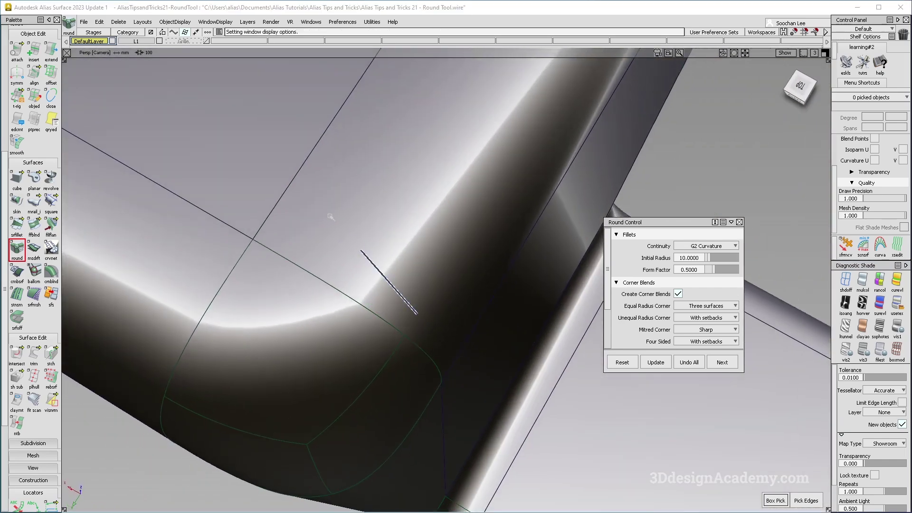
pyautogui.keyDown('alt'); pyautogui.keyDown('shift'); pyautogui.moveTo(251, 323); pyautogui.dragTo(315, 348, button='right'); pyautogui.keyUp('shift'); pyautogui.keyUp('alt')
pyautogui.keyDown('alt'); pyautogui.keyDown('shift'); pyautogui.moveTo(316, 348); pyautogui.dragTo(238, 220); pyautogui.keyUp('shift'); pyautogui.keyUp('alt')
pyautogui.keyDown('ctrl'); pyautogui.keyDown('shift'); pyautogui.moveTo(442, 377); pyautogui.dragTo(350, 275, button='right'); pyautogui.keyUp('shift'); pyautogui.keyUp('ctrl')
pyautogui.keyDown('alt'); pyautogui.keyDown('shift'); pyautogui.moveTo(332, 347); pyautogui.dragTo(333, 260); pyautogui.keyUp('shift'); pyautogui.keyUp('alt')
pyautogui.keyDown('alt'); pyautogui.keyDown('shift'); pyautogui.moveTo(333, 261); pyautogui.dragTo(369, 236, button='middle'); pyautogui.keyUp('shift'); pyautogui.keyUp('alt')
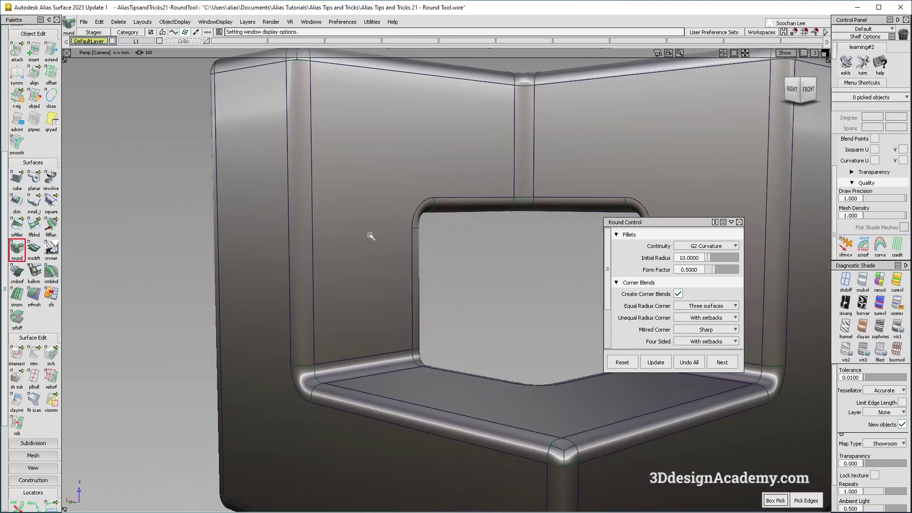
pyautogui.keyDown('alt'); pyautogui.keyDown('shift'); pyautogui.moveTo(385, 343); pyautogui.dragTo(366, 309, button='right'); pyautogui.keyUp('shift'); pyautogui.keyUp('alt')
pyautogui.keyDown('alt'); pyautogui.keyDown('shift'); pyautogui.moveTo(366, 309); pyautogui.dragTo(325, 285); pyautogui.keyUp('shift'); pyautogui.keyUp('alt')
pyautogui.keyDown('alt'); pyautogui.keyDown('shift'); pyautogui.moveTo(318, 228); pyautogui.dragTo(325, 369, button='middle'); pyautogui.keyUp('shift'); pyautogui.keyUp('alt')
pyautogui.keyDown('alt'); pyautogui.keyDown('shift'); pyautogui.moveTo(324, 369); pyautogui.dragTo(357, 449); pyautogui.keyUp('shift'); pyautogui.keyUp('alt')
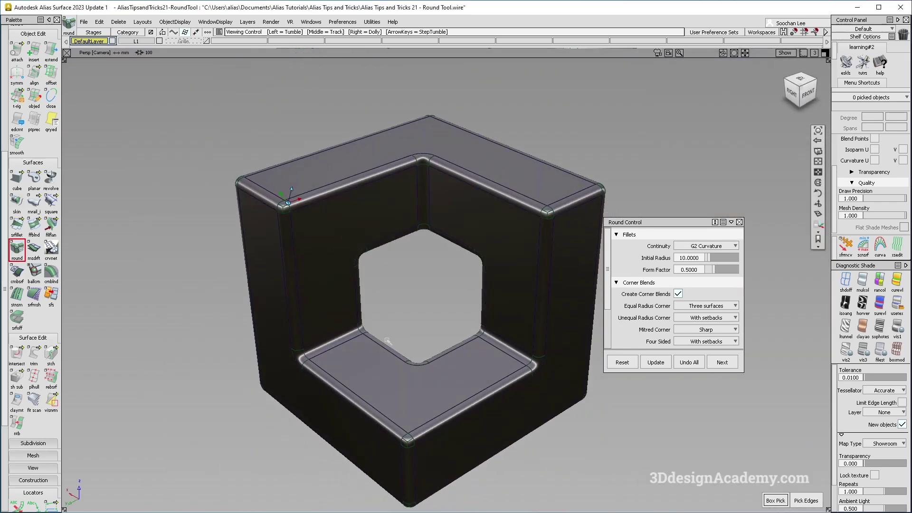
pyautogui.keyDown('alt'); pyautogui.keyDown('shift'); pyautogui.moveTo(383, 227); pyautogui.dragTo(386, 326, button='middle'); pyautogui.keyUp('shift'); pyautogui.keyUp('alt')
pyautogui.keyDown('alt'); pyautogui.keyDown('shift'); pyautogui.moveTo(403, 285); pyautogui.dragTo(493, 272, button='right'); pyautogui.keyUp('shift'); pyautogui.keyUp('alt')
pyautogui.keyDown('ctrl'); pyautogui.keyDown('shift'); pyautogui.moveTo(493, 272); pyautogui.dragTo(428, 273, button='middle'); pyautogui.keyUp('shift'); pyautogui.keyUp('ctrl')
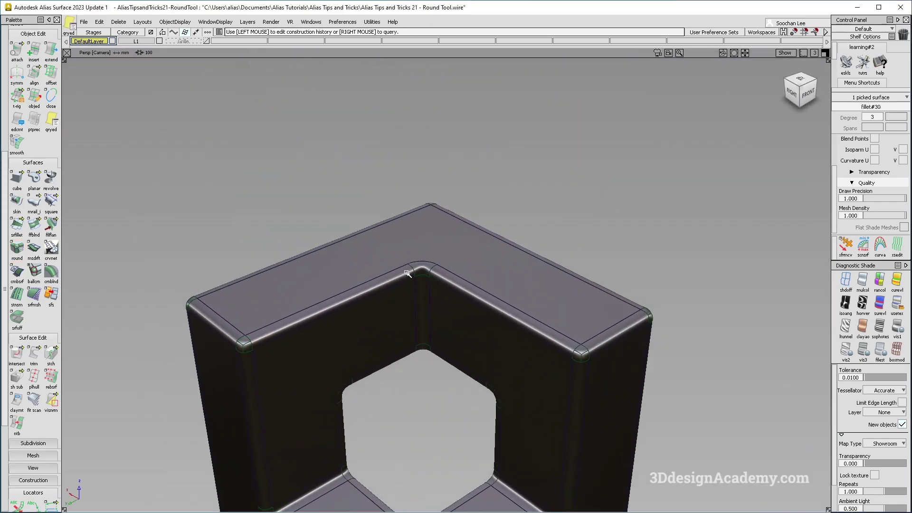
# - Query-edit a round on the cube's upper notch edge to bring back the radius manipulators and round options
pyautogui.click(409, 273)
pyautogui.moveTo(349, 323)
pyautogui.keyDown('alt'); pyautogui.keyDown('shift'); pyautogui.mouseDown()
pyautogui.moveTo(376, 297)
pyautogui.moveTo(323, 289)
pyautogui.mouseUp(); pyautogui.keyUp('shift'); pyautogui.keyUp('alt')
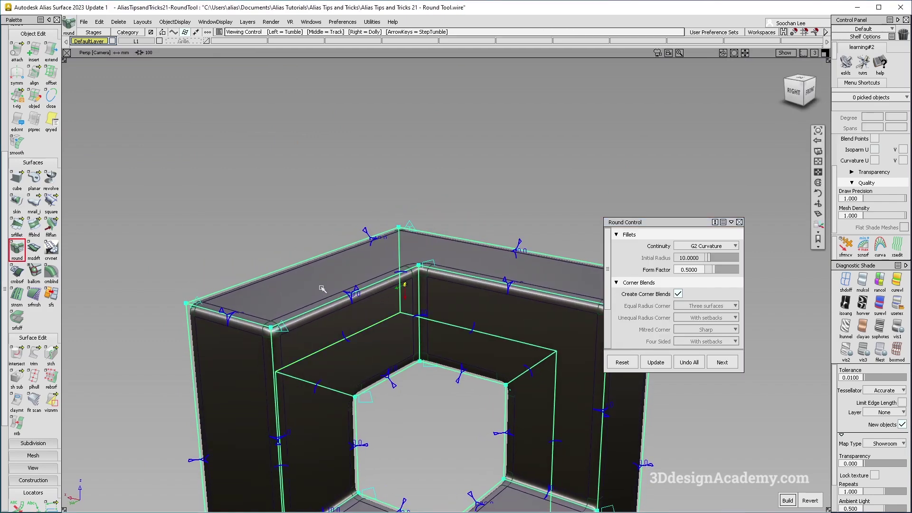
pyautogui.moveTo(445, 308)
pyautogui.keyDown('alt'); pyautogui.keyDown('shift'); pyautogui.mouseDown()
pyautogui.moveTo(361, 304)
pyautogui.moveTo(394, 314)
pyautogui.moveTo(392, 293)
pyautogui.moveTo(430, 288)
pyautogui.mouseUp(); pyautogui.keyUp('shift'); pyautogui.keyUp('alt')
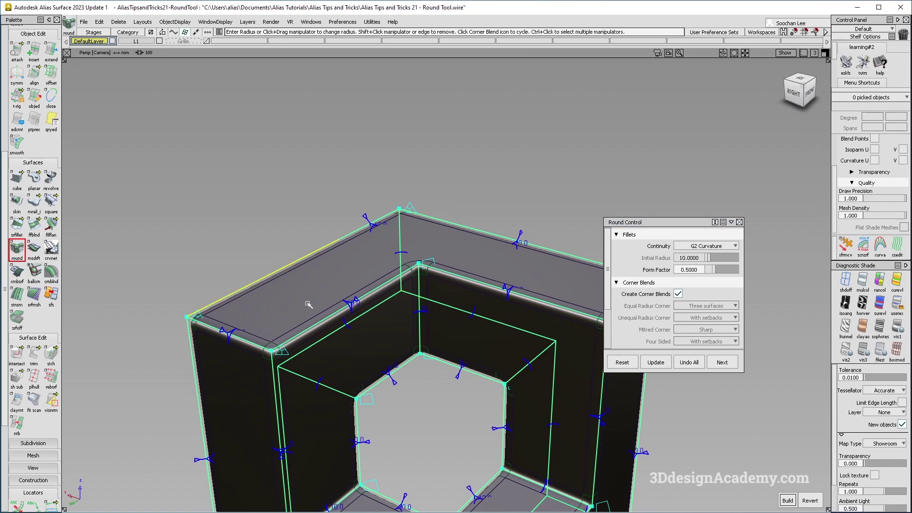
pyautogui.keyDown('alt'); pyautogui.keyDown('shift'); pyautogui.moveTo(306, 301); pyautogui.dragTo(326, 320); pyautogui.keyUp('shift'); pyautogui.keyUp('alt')
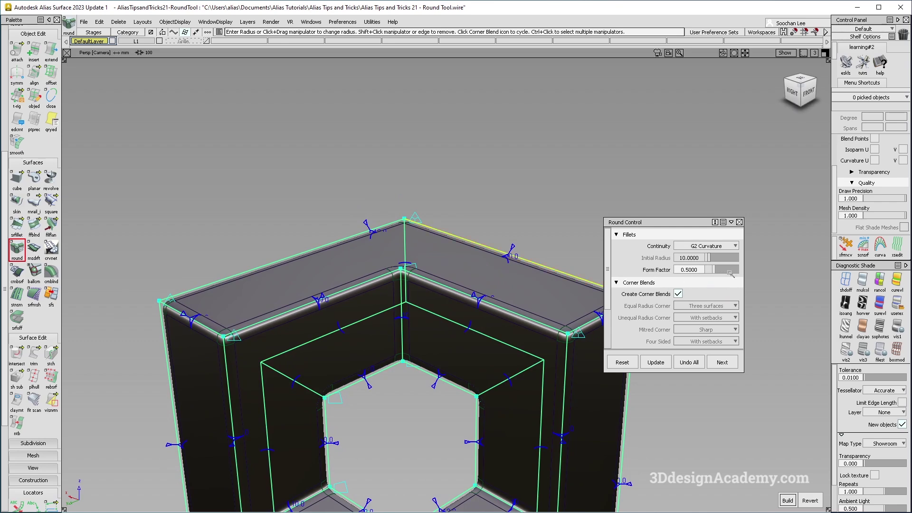
pyautogui.keyDown('alt'); pyautogui.keyDown('shift'); pyautogui.moveTo(348, 325); pyautogui.dragTo(397, 336); pyautogui.keyUp('shift'); pyautogui.keyUp('alt')
pyautogui.keyDown('alt'); pyautogui.keyDown('shift'); pyautogui.moveTo(397, 335); pyautogui.dragTo(337, 326, button='right'); pyautogui.keyUp('shift'); pyautogui.keyUp('alt')
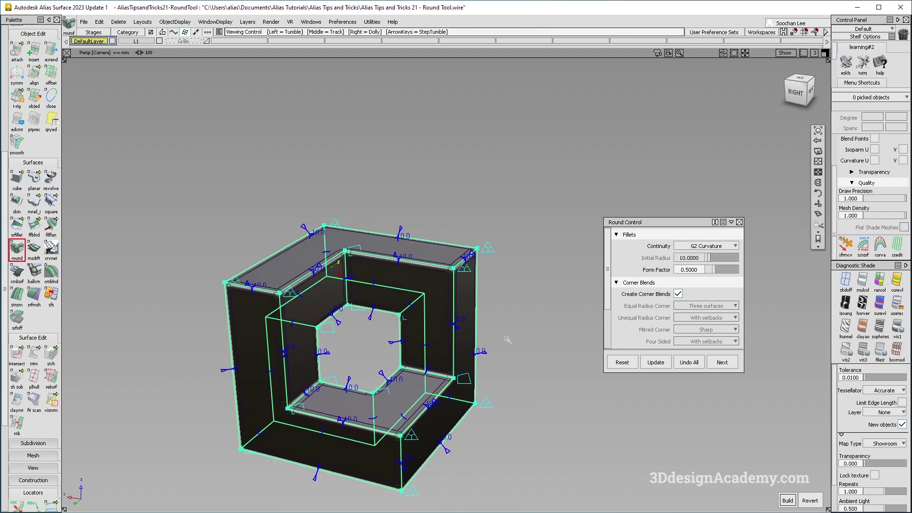
pyautogui.keyDown('alt'); pyautogui.keyDown('shift'); pyautogui.moveTo(507, 340); pyautogui.dragTo(327, 281); pyautogui.keyUp('shift'); pyautogui.keyUp('alt')
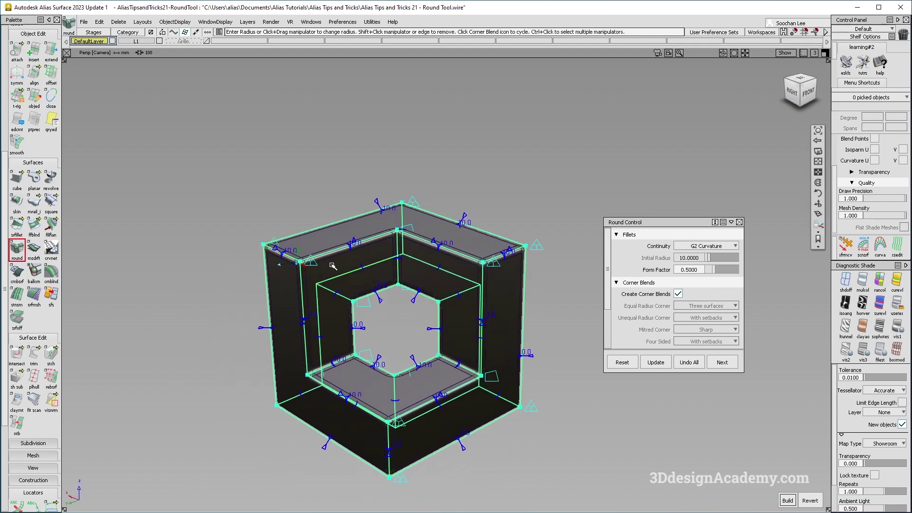
pyautogui.scroll(5, 332, 266)
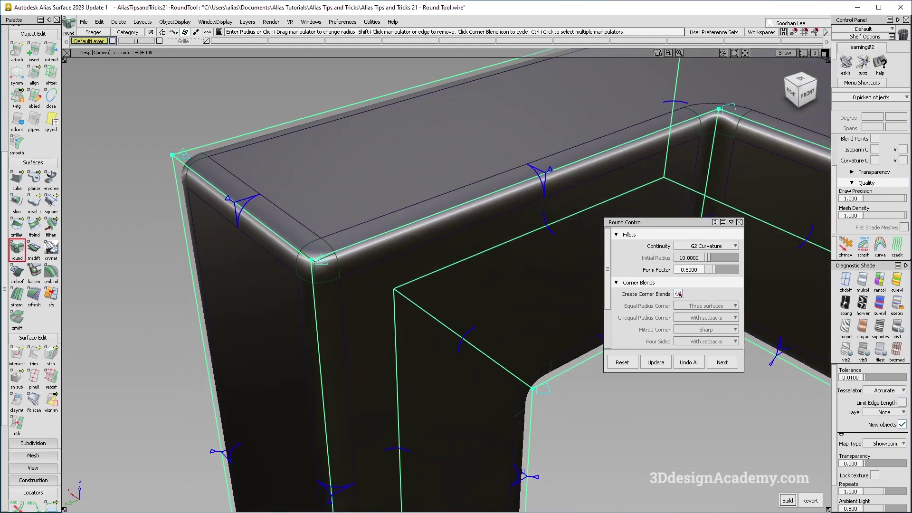
# - Turn off corner blend creation for the cube's rounds, check the open corners, and turn it back on
pyautogui.click(678, 294)
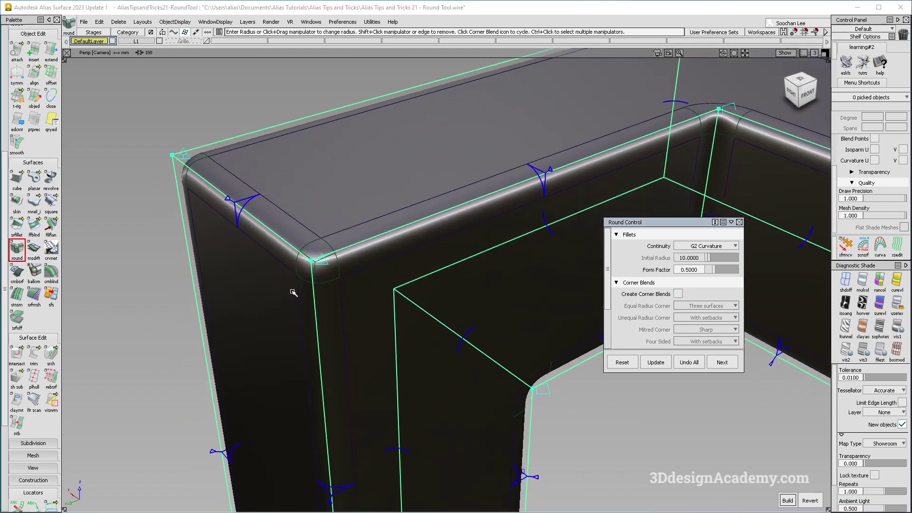
pyautogui.keyDown('alt'); pyautogui.keyDown('shift'); pyautogui.moveTo(291, 302); pyautogui.dragTo(366, 313); pyautogui.keyUp('shift'); pyautogui.keyUp('alt')
pyautogui.scroll(-5, 423, 275)
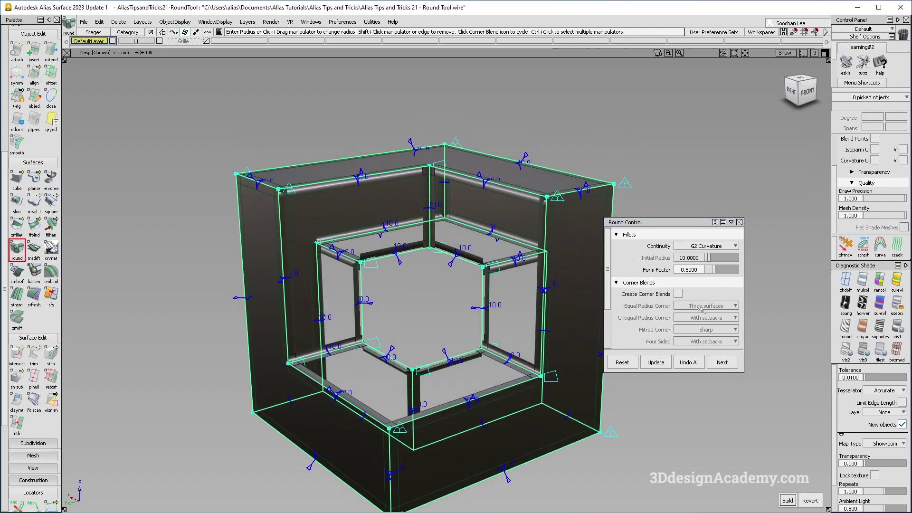
pyautogui.keyDown('alt'); pyautogui.keyDown('shift'); pyautogui.moveTo(501, 293); pyautogui.dragTo(452, 311); pyautogui.keyUp('shift'); pyautogui.keyUp('alt')
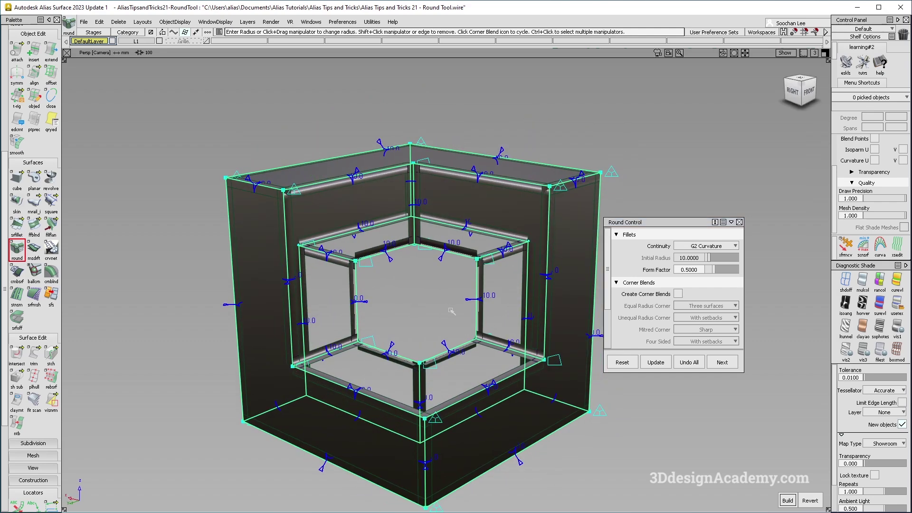
pyautogui.keyDown('alt'); pyautogui.keyDown('shift'); pyautogui.moveTo(447, 323); pyautogui.dragTo(472, 313, button='middle'); pyautogui.keyUp('shift'); pyautogui.keyUp('alt')
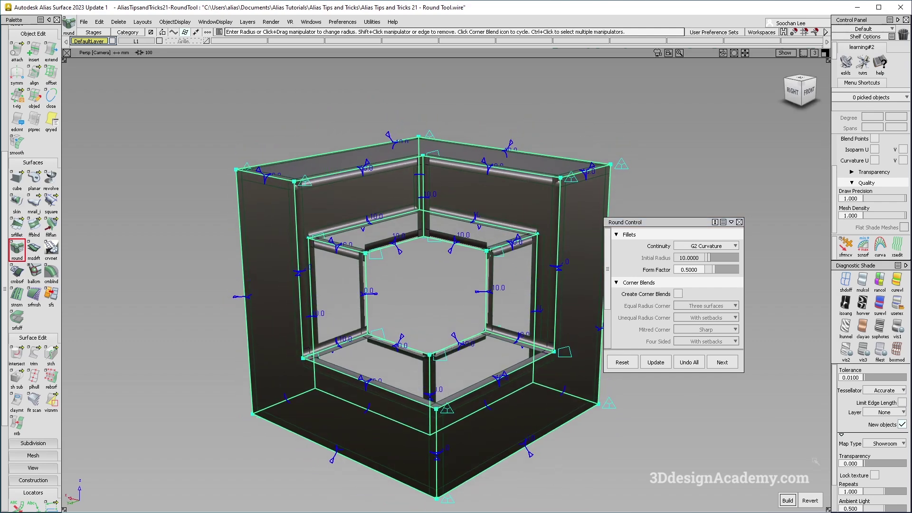
pyautogui.click(679, 295)
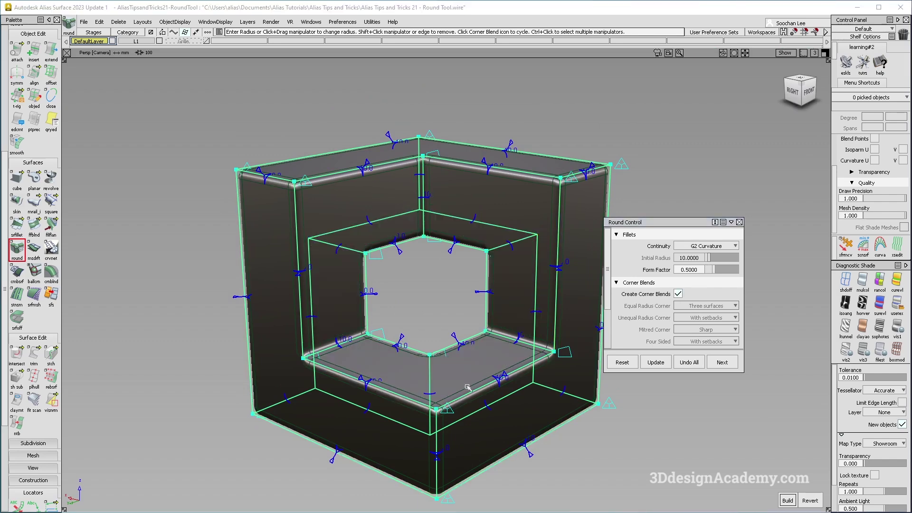
# - Set the continuity of the cube's rounds to G1 Circular
pyautogui.keyDown('alt'); pyautogui.keyDown('shift'); pyautogui.moveTo(482, 281); pyautogui.dragTo(458, 263); pyautogui.keyUp('shift'); pyautogui.keyUp('alt')
pyautogui.click(438, 164)
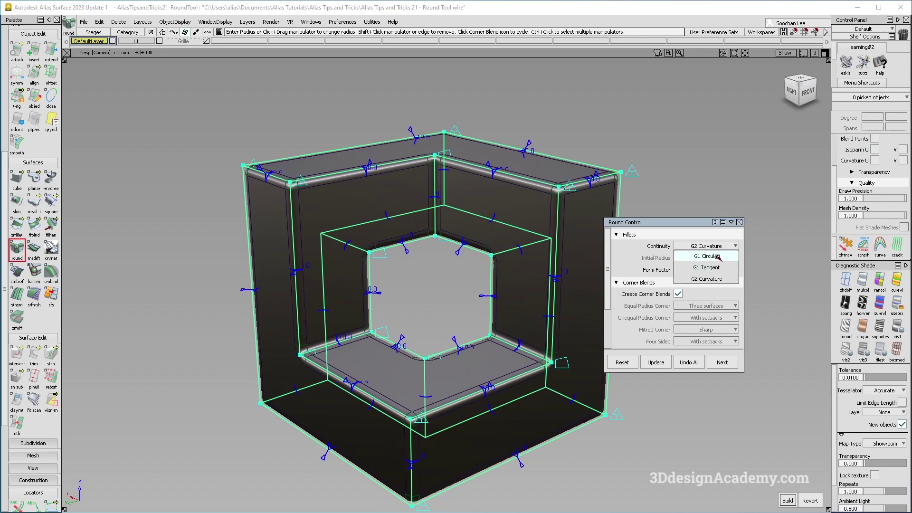
pyautogui.click(719, 257)
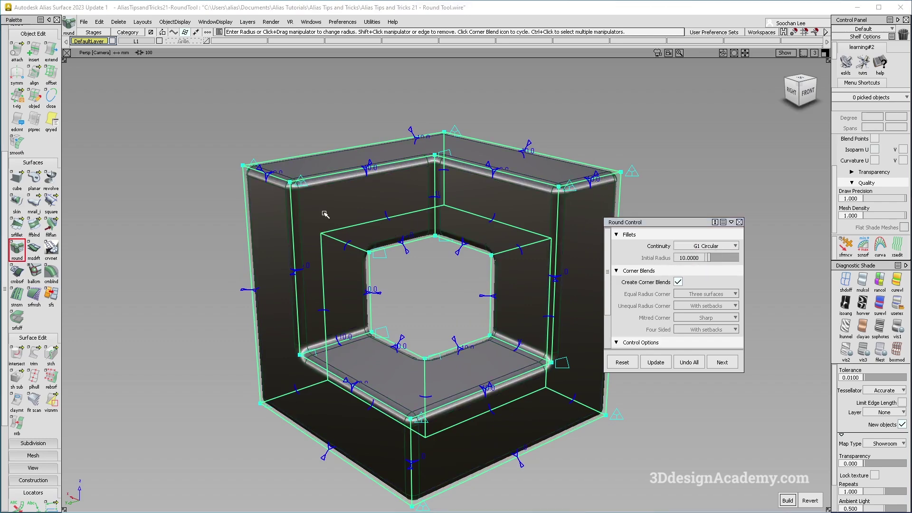
# - Leave the cube's rounds and show the Grille layer, framing the hexagonal grille from its back side
pyautogui.keyDown('ctrl'); pyautogui.keyDown('shift'); pyautogui.moveTo(326, 215); pyautogui.dragTo(340, 284); pyautogui.keyUp('shift'); pyautogui.keyUp('ctrl')
pyautogui.keyDown('alt'); pyautogui.keyDown('shift'); pyautogui.moveTo(455, 272); pyautogui.dragTo(422, 389, button='right'); pyautogui.keyUp('shift'); pyautogui.keyUp('alt')
pyautogui.hotkey('ctrl', 'z')
pyautogui.hotkey('ctrl', 'z')
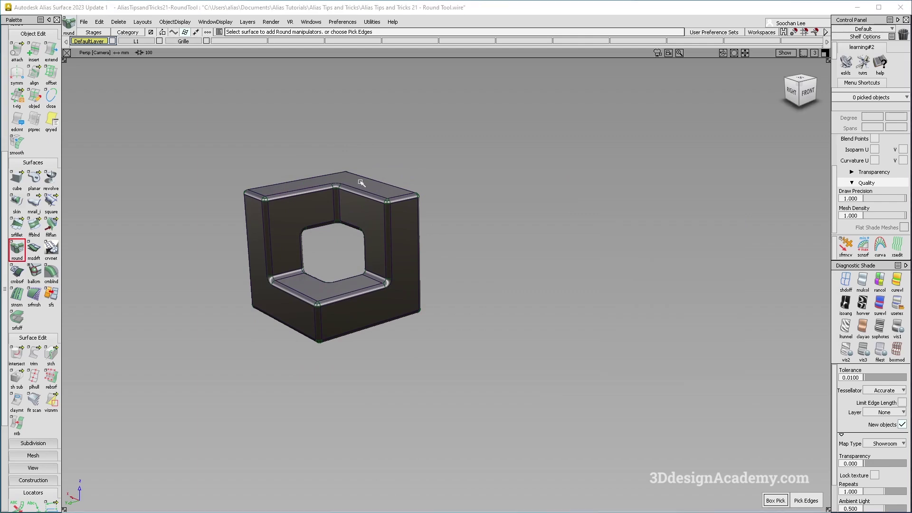
pyautogui.press('f')
pyautogui.keyDown('alt'); pyautogui.keyDown('shift'); pyautogui.moveTo(316, 158); pyautogui.dragTo(371, 157, button='right'); pyautogui.keyUp('shift'); pyautogui.keyUp('alt')
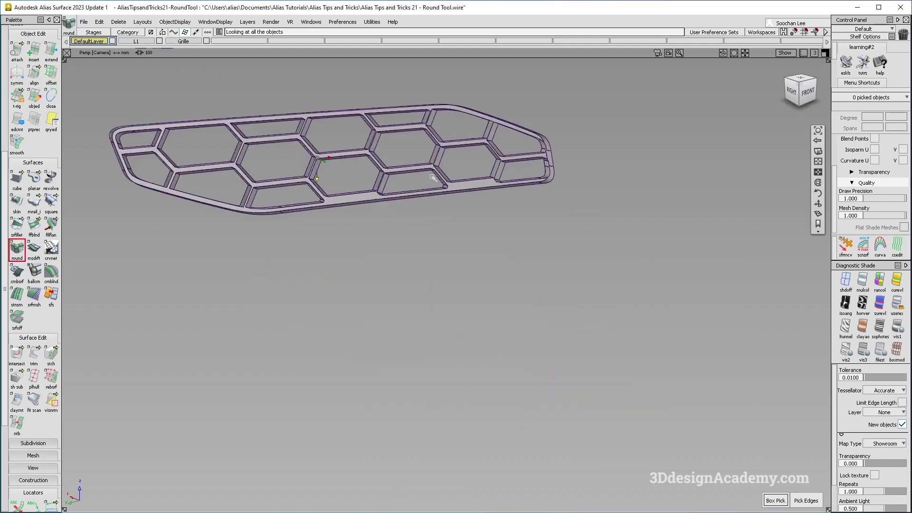
pyautogui.keyDown('alt'); pyautogui.keyDown('shift'); pyautogui.moveTo(370, 157); pyautogui.dragTo(303, 262); pyautogui.keyUp('shift'); pyautogui.keyUp('alt')
pyautogui.keyDown('alt'); pyautogui.keyDown('shift'); pyautogui.moveTo(303, 261); pyautogui.dragTo(394, 236, button='middle'); pyautogui.keyUp('shift'); pyautogui.keyUp('alt')
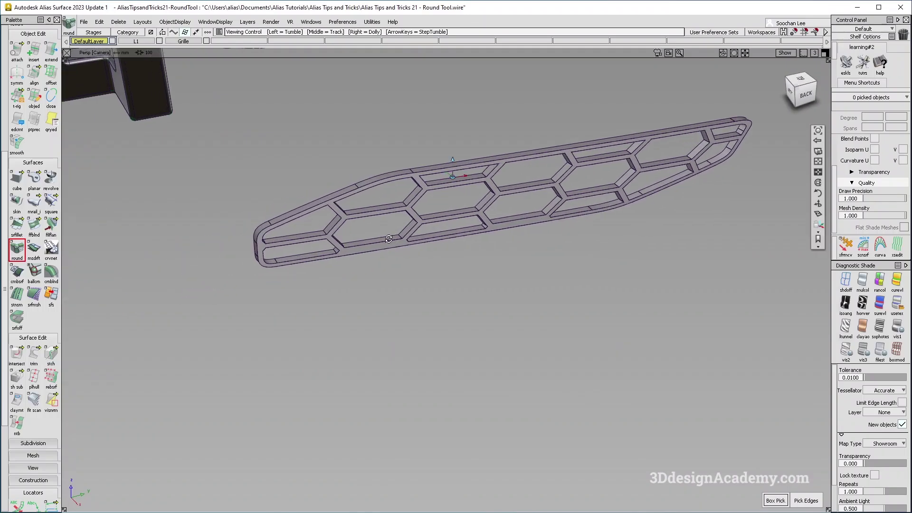
pyautogui.keyDown('alt'); pyautogui.keyDown('shift'); pyautogui.moveTo(388, 239); pyautogui.dragTo(437, 228, button='right'); pyautogui.keyUp('shift'); pyautogui.keyUp('alt')
pyautogui.keyDown('alt'); pyautogui.keyDown('shift'); pyautogui.moveTo(373, 188); pyautogui.dragTo(330, 208, button='right'); pyautogui.keyUp('shift'); pyautogui.keyUp('alt')
pyautogui.keyDown('alt'); pyautogui.keyDown('shift'); pyautogui.moveTo(330, 208); pyautogui.dragTo(304, 251, button='middle'); pyautogui.keyUp('shift'); pyautogui.keyUp('alt')
# - Open the Round tool's options and set the initial radius to 0.5 for the grille
pyautogui.moveTo(321, 401)
pyautogui.keyDown('ctrl'); pyautogui.keyDown('shift'); pyautogui.mouseDown()
pyautogui.moveTo(302, 278)
pyautogui.moveTo(343, 259)
pyautogui.mouseUp(); pyautogui.keyUp('shift'); pyautogui.keyUp('ctrl')
pyautogui.doubleClick(19, 251)
pyautogui.keyDown('alt'); pyautogui.keyDown('shift'); pyautogui.moveTo(375, 193); pyautogui.dragTo(332, 197, button='right'); pyautogui.keyUp('shift'); pyautogui.keyUp('alt')
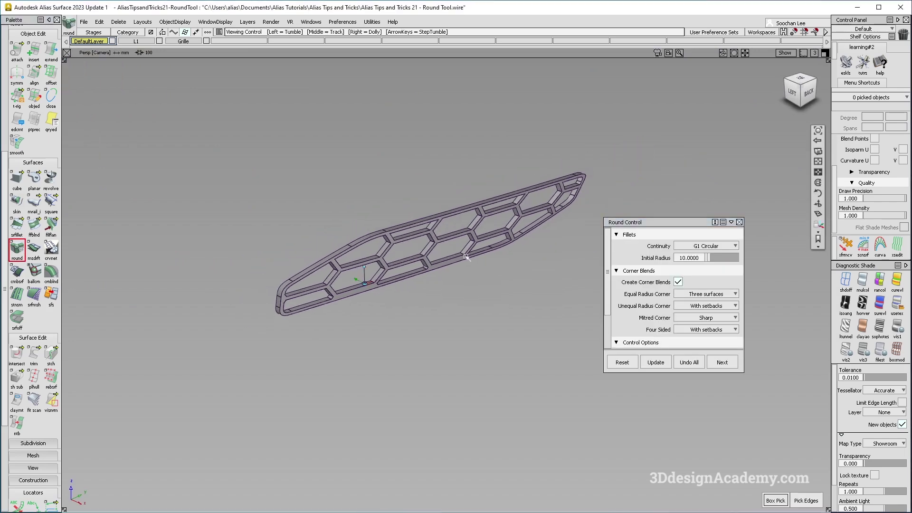
pyautogui.keyDown('alt'); pyautogui.keyDown('shift'); pyautogui.moveTo(332, 197); pyautogui.dragTo(314, 182, button='middle'); pyautogui.keyUp('shift'); pyautogui.keyUp('alt')
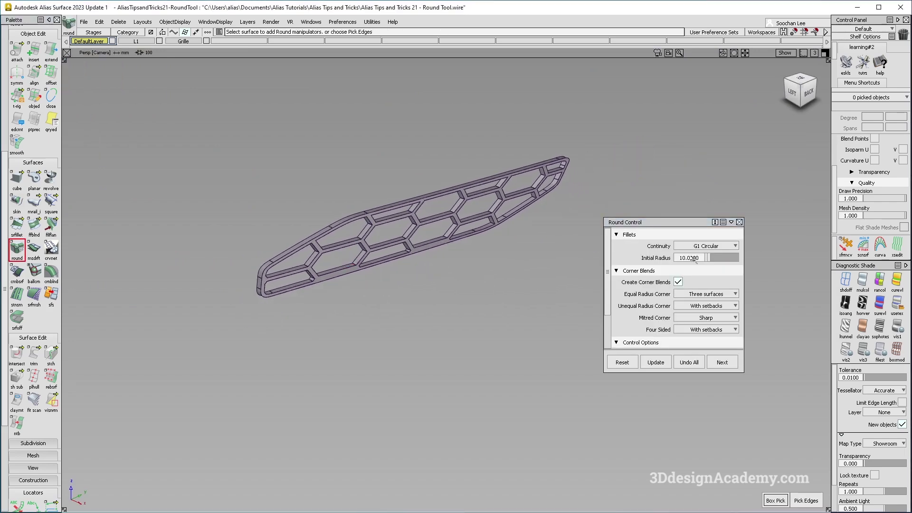
pyautogui.keyDown('alt'); pyautogui.keyDown('shift'); pyautogui.moveTo(243, 215); pyautogui.dragTo(254, 232); pyautogui.keyUp('shift'); pyautogui.keyUp('alt')
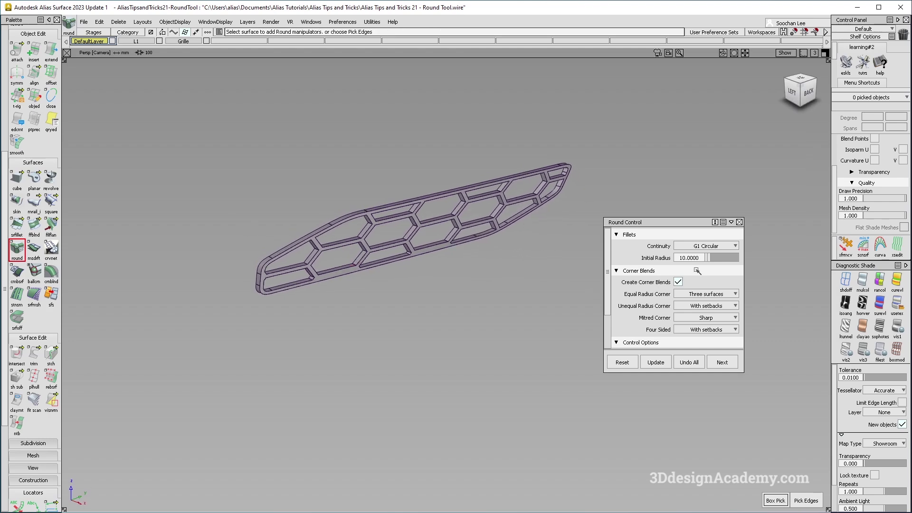
pyautogui.click(699, 257)
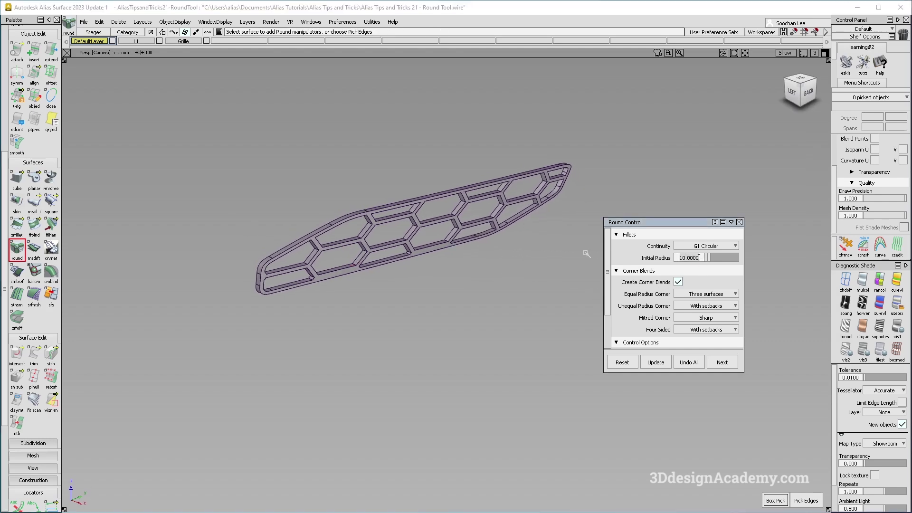
pyautogui.keyDown('alt'); pyautogui.keyDown('shift'); pyautogui.moveTo(280, 224); pyautogui.dragTo(261, 175); pyautogui.keyUp('shift'); pyautogui.keyUp('alt')
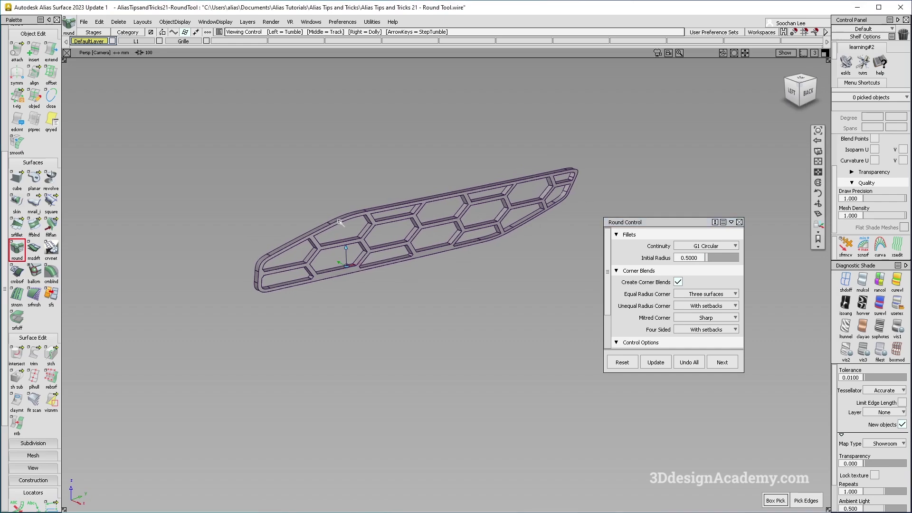
# - Select all the grille's surfaces together, accept them for rounding, and build the rounds along their shared edges
pyautogui.moveTo(457, 269); pyautogui.dragTo(387, 248)
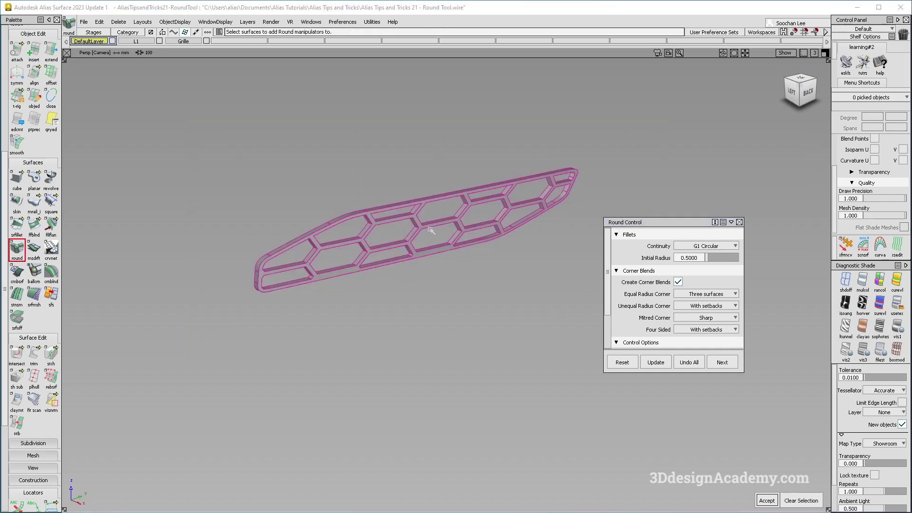
pyautogui.keyDown('alt'); pyautogui.keyDown('shift'); pyautogui.moveTo(315, 244); pyautogui.dragTo(322, 262, button='right'); pyautogui.keyUp('shift'); pyautogui.keyUp('alt')
pyautogui.moveTo(321, 262)
pyautogui.keyDown('alt'); pyautogui.keyDown('shift'); pyautogui.mouseDown()
pyautogui.moveTo(281, 265)
pyautogui.moveTo(312, 268)
pyautogui.mouseUp(); pyautogui.keyUp('shift'); pyautogui.keyUp('alt')
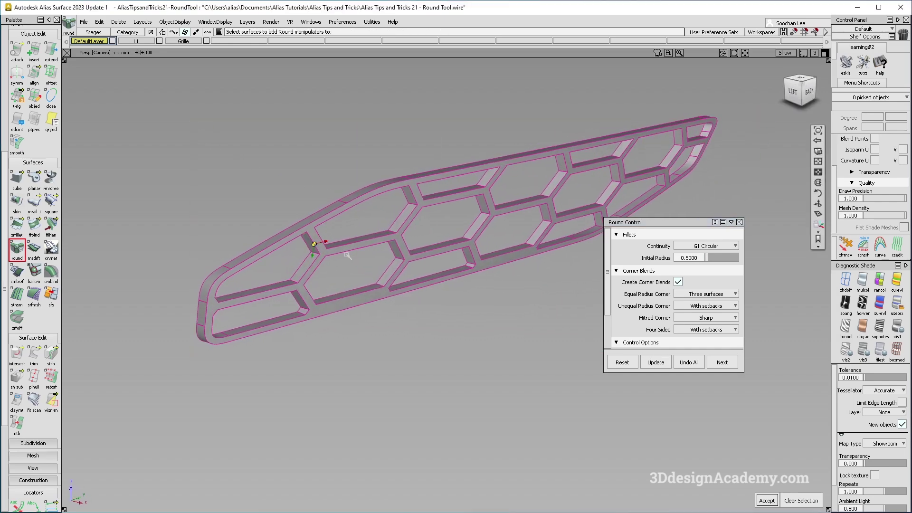
pyautogui.keyDown('alt'); pyautogui.keyDown('shift'); pyautogui.moveTo(442, 225); pyautogui.dragTo(403, 249, button='middle'); pyautogui.keyUp('shift'); pyautogui.keyUp('alt')
pyautogui.keyDown('alt'); pyautogui.keyDown('shift'); pyautogui.moveTo(403, 249); pyautogui.dragTo(395, 259); pyautogui.keyUp('shift'); pyautogui.keyUp('alt')
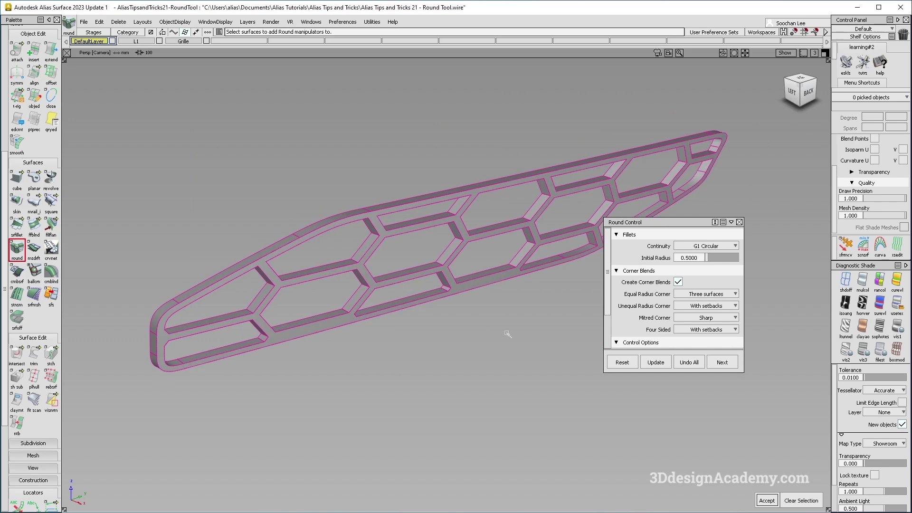
pyautogui.click(766, 501)
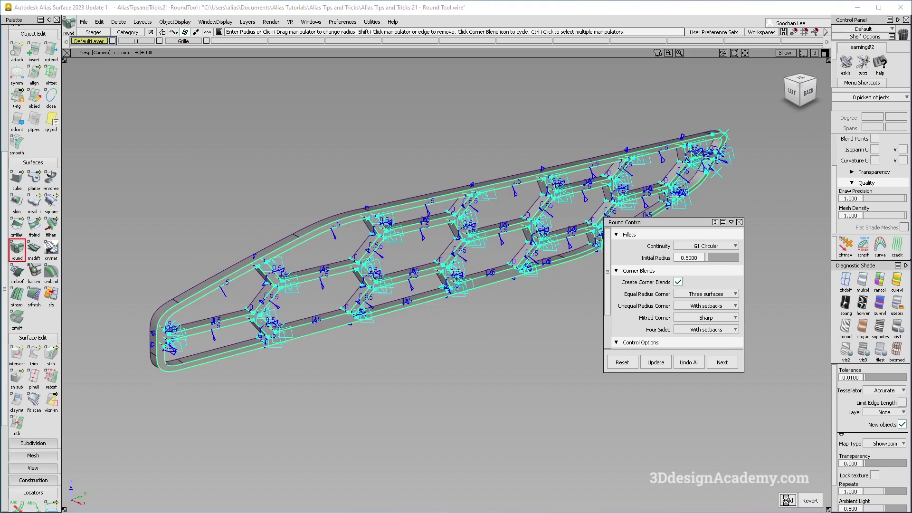
pyautogui.click(788, 500)
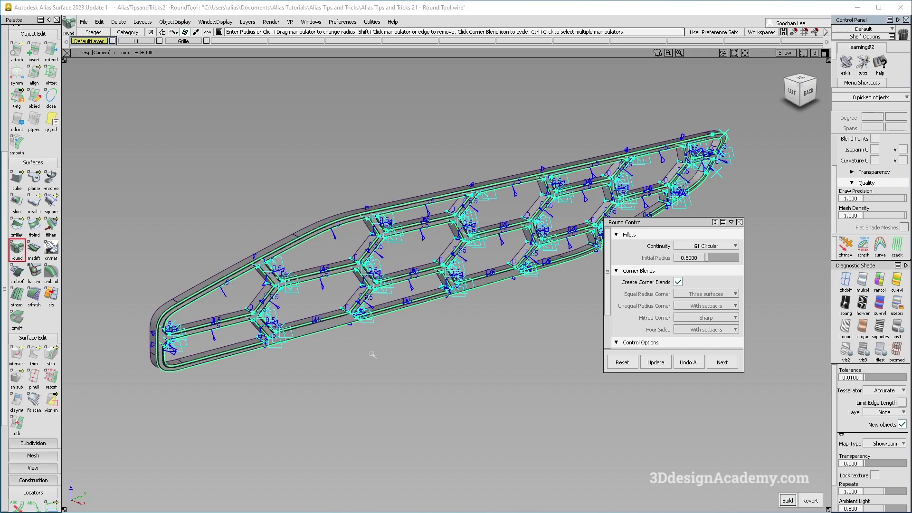
pyautogui.keyDown('alt'); pyautogui.keyDown('shift'); pyautogui.moveTo(373, 355); pyautogui.dragTo(303, 291); pyautogui.keyUp('shift'); pyautogui.keyUp('alt')
pyautogui.press('space')
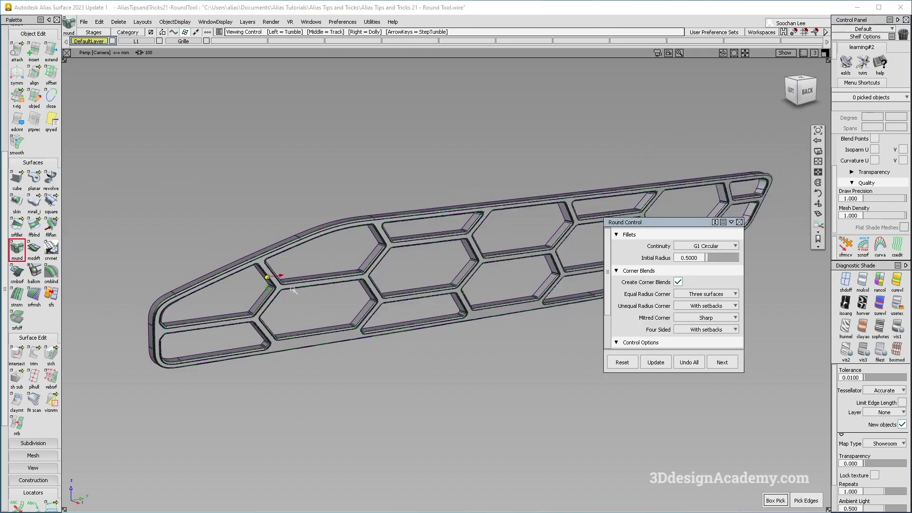
# - Examine the built rounds and corner blends around the grille's hexagonal openings up close, and leave the Round tool
pyautogui.scroll(10, 293, 290)
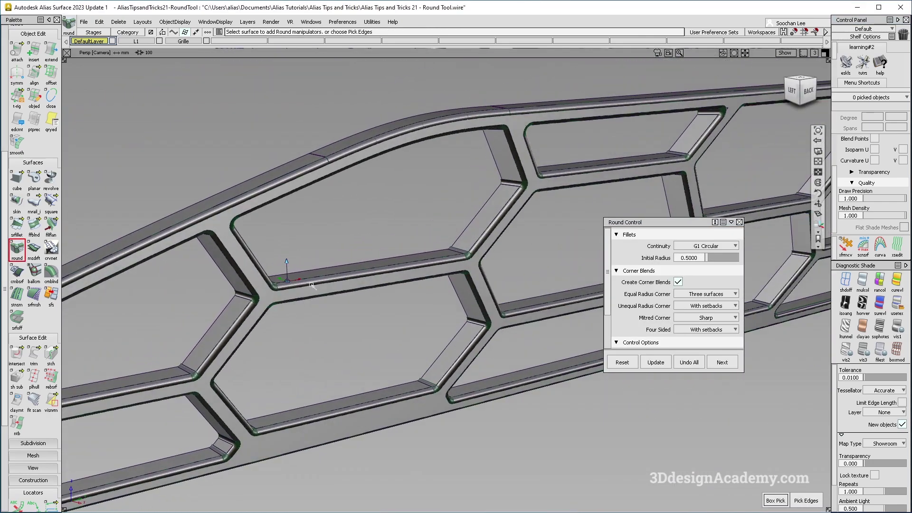
pyautogui.scroll(-8, 499, 297)
pyautogui.keyDown('alt'); pyautogui.keyDown('shift'); pyautogui.moveTo(499, 297); pyautogui.dragTo(367, 295, button='middle'); pyautogui.keyUp('shift'); pyautogui.keyUp('alt')
pyautogui.scroll(9, 379, 296)
pyautogui.keyDown('alt'); pyautogui.keyDown('shift'); pyautogui.moveTo(379, 297); pyautogui.dragTo(427, 276); pyautogui.keyUp('shift'); pyautogui.keyUp('alt')
pyautogui.keyDown('ctrl'); pyautogui.keyDown('shift'); pyautogui.moveTo(427, 275); pyautogui.dragTo(420, 297); pyautogui.keyUp('shift'); pyautogui.keyUp('ctrl')
pyautogui.click(346, 309)
pyautogui.keyDown('ctrl'); pyautogui.keyDown('shift'); pyautogui.moveTo(334, 322); pyautogui.dragTo(334, 214); pyautogui.keyUp('shift'); pyautogui.keyUp('ctrl')
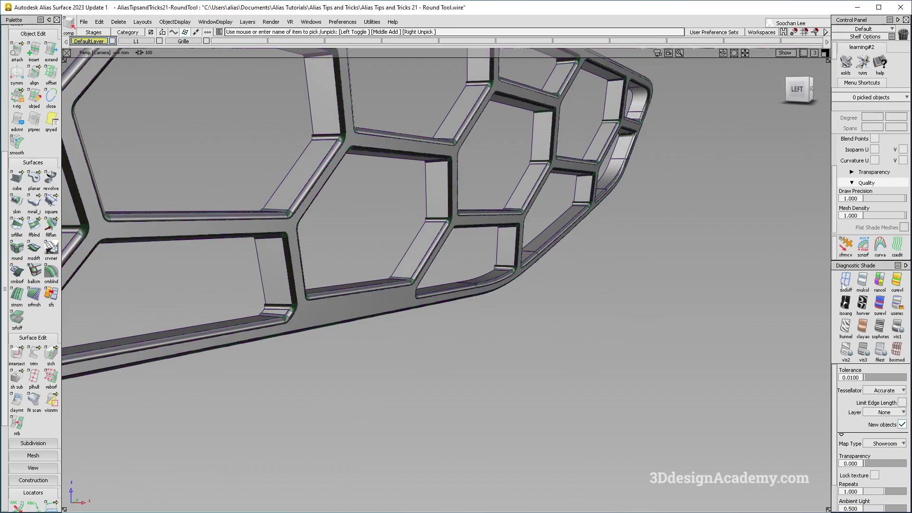
# - Toggle the model lines off and back on to inspect the rounded edges along the grille's hexagonal openings in plain shading
pyautogui.keyDown('ctrl'); pyautogui.keyDown('shift'); pyautogui.moveTo(422, 312); pyautogui.dragTo(372, 266); pyautogui.keyUp('shift'); pyautogui.keyUp('ctrl')
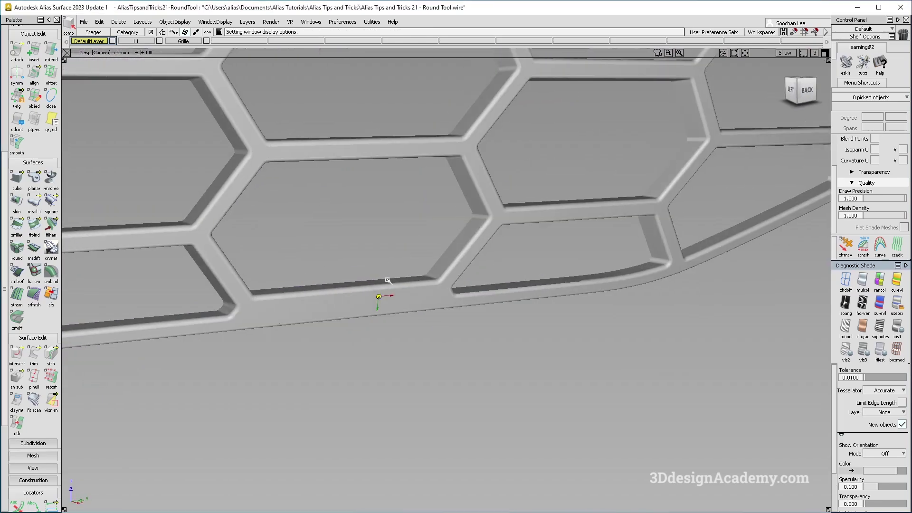
pyautogui.keyDown('ctrl'); pyautogui.keyDown('shift'); pyautogui.moveTo(552, 336); pyautogui.dragTo(467, 221); pyautogui.keyUp('shift'); pyautogui.keyUp('ctrl')
pyautogui.keyDown('alt'); pyautogui.keyDown('shift'); pyautogui.moveTo(467, 222); pyautogui.dragTo(440, 242, button='right'); pyautogui.keyUp('shift'); pyautogui.keyUp('alt')
pyautogui.keyDown('alt'); pyautogui.keyDown('shift'); pyautogui.moveTo(440, 242); pyautogui.dragTo(548, 228); pyautogui.keyUp('shift'); pyautogui.keyUp('alt')
pyautogui.keyDown('alt'); pyautogui.keyDown('shift'); pyautogui.moveTo(548, 228); pyautogui.dragTo(319, 271, button='middle'); pyautogui.keyUp('shift'); pyautogui.keyUp('alt')
pyautogui.keyDown('alt'); pyautogui.keyDown('shift'); pyautogui.moveTo(548, 246); pyautogui.dragTo(760, 223, button='middle'); pyautogui.keyUp('shift'); pyautogui.keyUp('alt')
pyautogui.keyDown('alt'); pyautogui.keyDown('shift'); pyautogui.moveTo(412, 251); pyautogui.dragTo(475, 261); pyautogui.keyUp('shift'); pyautogui.keyUp('alt')
pyautogui.keyDown('alt'); pyautogui.keyDown('shift'); pyautogui.moveTo(342, 302); pyautogui.dragTo(394, 277, button='middle'); pyautogui.keyUp('shift'); pyautogui.keyUp('alt')
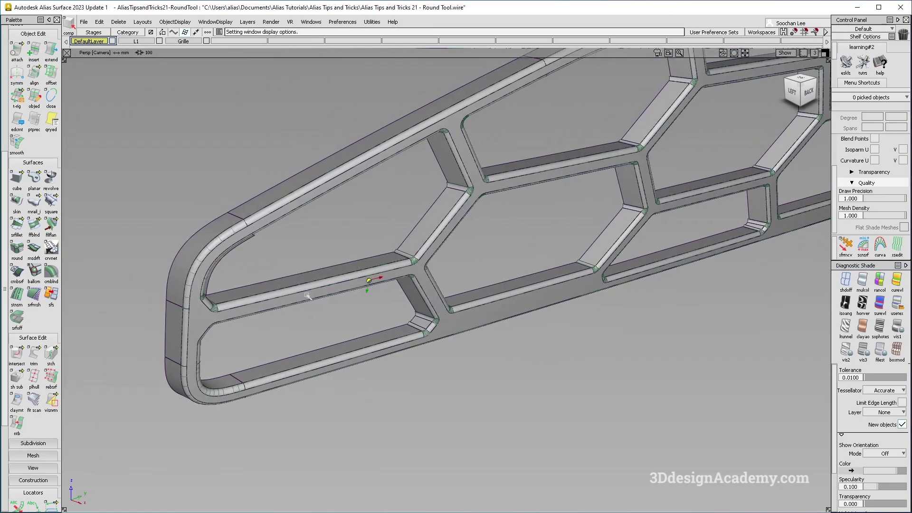
# - Examine the rounds and corner blends at the grille's curved end up close, briefly picking the curved inner wall surface
pyautogui.keyDown('alt'); pyautogui.keyDown('shift'); pyautogui.moveTo(307, 295); pyautogui.dragTo(219, 281); pyautogui.keyUp('shift'); pyautogui.keyUp('alt')
pyautogui.keyDown('alt'); pyautogui.keyDown('shift'); pyautogui.moveTo(192, 234); pyautogui.dragTo(349, 221, button='right'); pyautogui.keyUp('shift'); pyautogui.keyUp('alt')
pyautogui.keyDown('alt'); pyautogui.keyDown('shift'); pyautogui.moveTo(349, 221); pyautogui.dragTo(227, 217); pyautogui.keyUp('shift'); pyautogui.keyUp('alt')
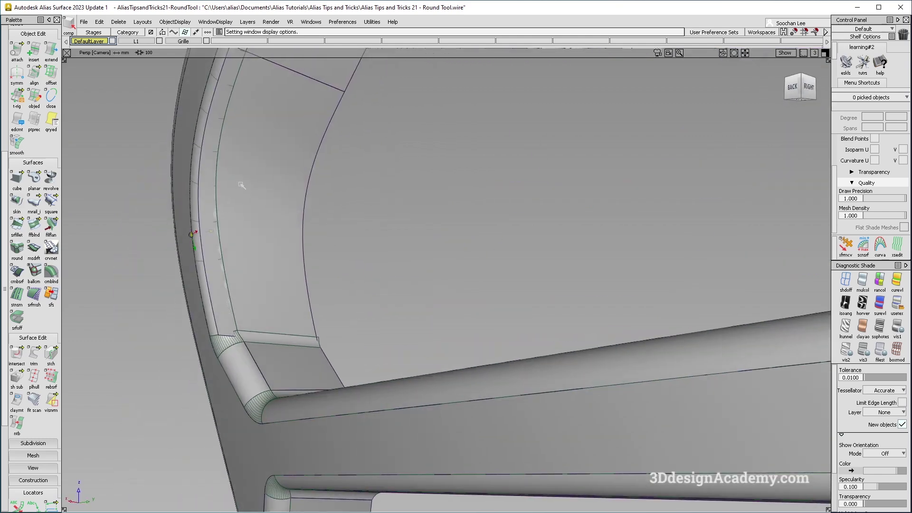
pyautogui.keyDown('alt'); pyautogui.keyDown('shift'); pyautogui.moveTo(235, 123); pyautogui.dragTo(247, 173); pyautogui.keyUp('shift'); pyautogui.keyUp('alt')
pyautogui.click(245, 236)
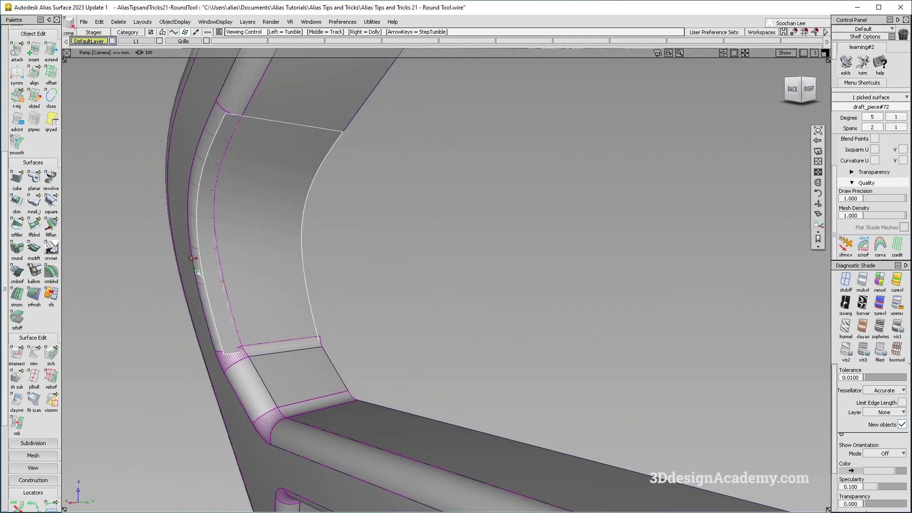
pyautogui.keyDown('alt'); pyautogui.keyDown('shift'); pyautogui.moveTo(199, 274); pyautogui.dragTo(256, 289); pyautogui.keyUp('shift'); pyautogui.keyUp('alt')
pyautogui.click(260, 292)
pyautogui.keyDown('alt'); pyautogui.keyDown('shift'); pyautogui.moveTo(334, 384); pyautogui.dragTo(364, 384, button='right'); pyautogui.keyUp('shift'); pyautogui.keyUp('alt')
pyautogui.keyDown('alt'); pyautogui.keyDown('shift'); pyautogui.moveTo(363, 383); pyautogui.dragTo(259, 387); pyautogui.keyUp('shift'); pyautogui.keyUp('alt')
pyautogui.keyDown('alt'); pyautogui.keyDown('shift'); pyautogui.click(343, 385); pyautogui.keyUp('shift'); pyautogui.keyUp('alt')
pyautogui.keyDown('alt'); pyautogui.keyDown('shift'); pyautogui.moveTo(343, 386); pyautogui.dragTo(380, 385, button='right'); pyautogui.keyUp('shift'); pyautogui.keyUp('alt')
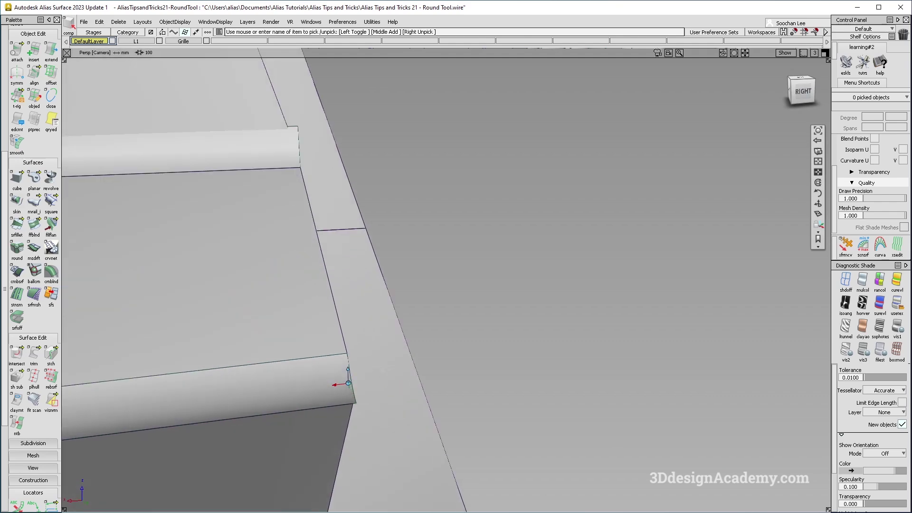
pyautogui.keyDown('alt'); pyautogui.keyDown('shift'); pyautogui.moveTo(380, 385); pyautogui.dragTo(418, 392); pyautogui.keyUp('shift'); pyautogui.keyUp('alt')
pyautogui.keyDown('alt'); pyautogui.keyDown('shift'); pyautogui.moveTo(331, 347); pyautogui.dragTo(204, 334, button='right'); pyautogui.keyUp('shift'); pyautogui.keyUp('alt')
pyautogui.keyDown('alt'); pyautogui.keyDown('shift'); pyautogui.moveTo(204, 335); pyautogui.dragTo(498, 328); pyautogui.keyUp('shift'); pyautogui.keyUp('alt')
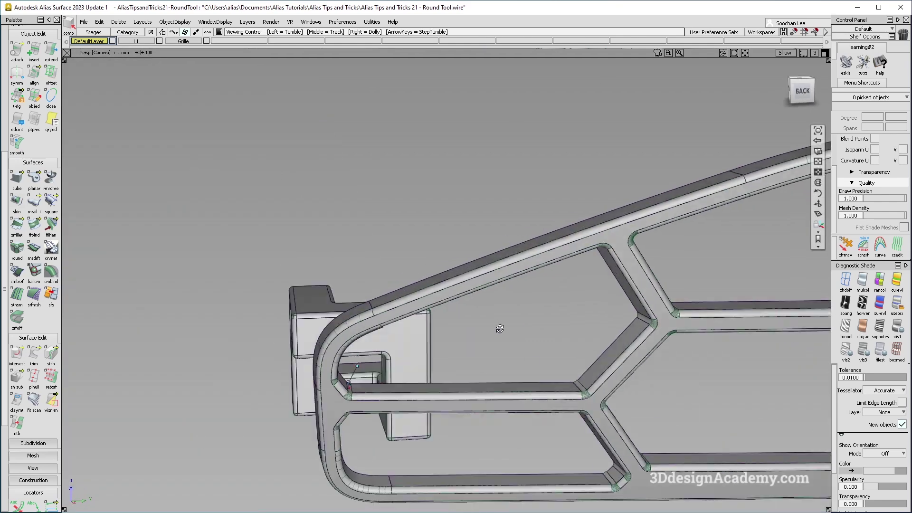
# - Review the whole rounded grille from several angles, toggling the model lines off and on to compare the shaded result
pyautogui.keyDown('alt'); pyautogui.keyDown('shift'); pyautogui.moveTo(499, 328); pyautogui.dragTo(328, 310, button='right'); pyautogui.keyUp('shift'); pyautogui.keyUp('alt')
pyautogui.keyDown('alt'); pyautogui.keyDown('shift'); pyautogui.moveTo(327, 309); pyautogui.dragTo(495, 319); pyautogui.keyUp('shift'); pyautogui.keyUp('alt')
pyautogui.hotkey('alt', 'm')
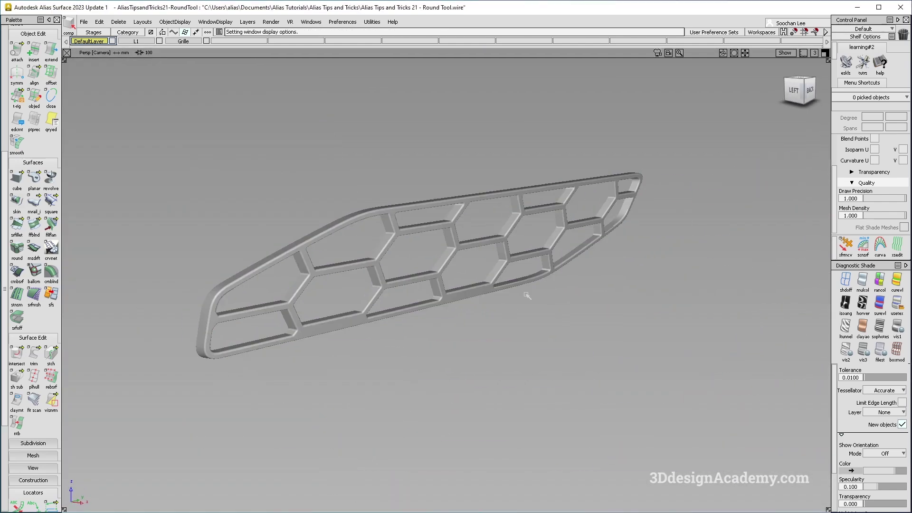
pyautogui.keyDown('alt'); pyautogui.keyDown('shift'); pyautogui.click(483, 287); pyautogui.keyUp('shift'); pyautogui.keyUp('alt')
pyautogui.keyDown('alt'); pyautogui.keyDown('shift'); pyautogui.moveTo(535, 295); pyautogui.dragTo(413, 302); pyautogui.keyUp('shift'); pyautogui.keyUp('alt')
pyautogui.keyDown('alt'); pyautogui.keyDown('shift'); pyautogui.moveTo(566, 317); pyautogui.dragTo(498, 319, button='right'); pyautogui.keyUp('shift'); pyautogui.keyUp('alt')
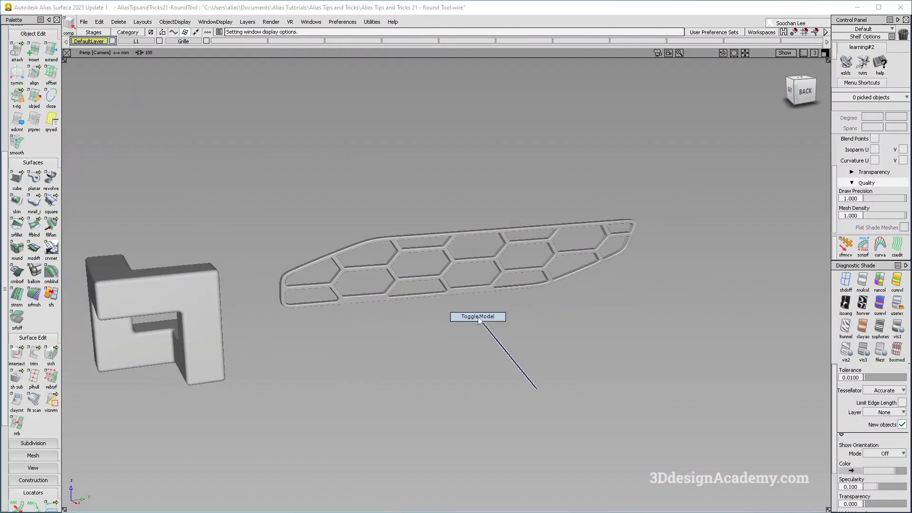
pyautogui.keyDown('alt'); pyautogui.keyDown('shift'); pyautogui.moveTo(458, 324); pyautogui.dragTo(466, 309); pyautogui.keyUp('shift'); pyautogui.keyUp('alt')
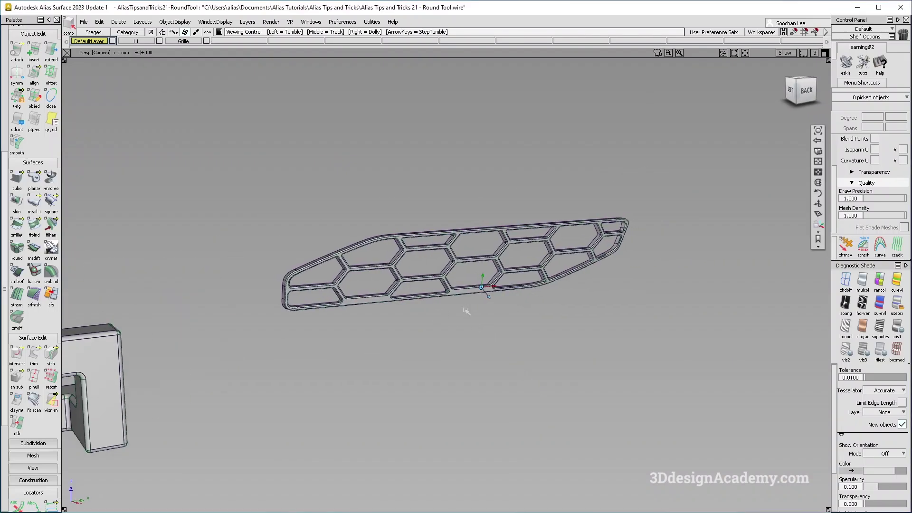
pyautogui.moveTo(488, 380)
pyautogui.keyDown('ctrl'); pyautogui.keyDown('shift'); pyautogui.mouseDown()
pyautogui.moveTo(488, 313)
pyautogui.moveTo(452, 304)
pyautogui.mouseUp(); pyautogui.keyUp('shift'); pyautogui.keyUp('ctrl')
pyautogui.keyDown('ctrl'); pyautogui.keyDown('shift'); pyautogui.moveTo(537, 380); pyautogui.dragTo(452, 305, button='right'); pyautogui.keyUp('shift'); pyautogui.keyUp('ctrl')
pyautogui.keyDown('alt'); pyautogui.keyDown('shift'); pyautogui.moveTo(452, 305); pyautogui.dragTo(512, 333); pyautogui.keyUp('shift'); pyautogui.keyUp('alt')
pyautogui.keyDown('ctrl'); pyautogui.keyDown('shift'); pyautogui.moveTo(511, 399); pyautogui.dragTo(416, 313, button='right'); pyautogui.keyUp('shift'); pyautogui.keyUp('ctrl')
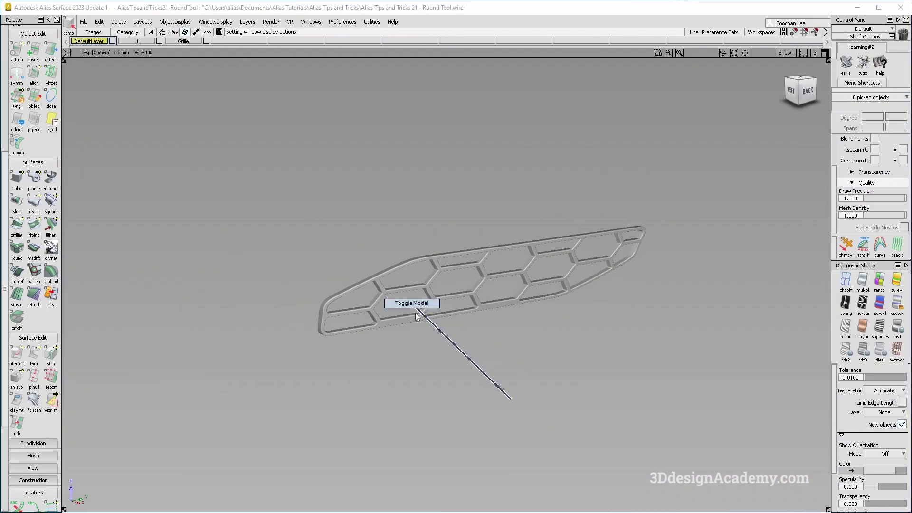
pyautogui.moveTo(417, 314)
pyautogui.keyDown('alt'); pyautogui.keyDown('shift'); pyautogui.mouseDown()
pyautogui.moveTo(473, 322)
pyautogui.moveTo(477, 306)
pyautogui.moveTo(457, 299)
pyautogui.mouseUp(); pyautogui.keyUp('shift'); pyautogui.keyUp('alt')
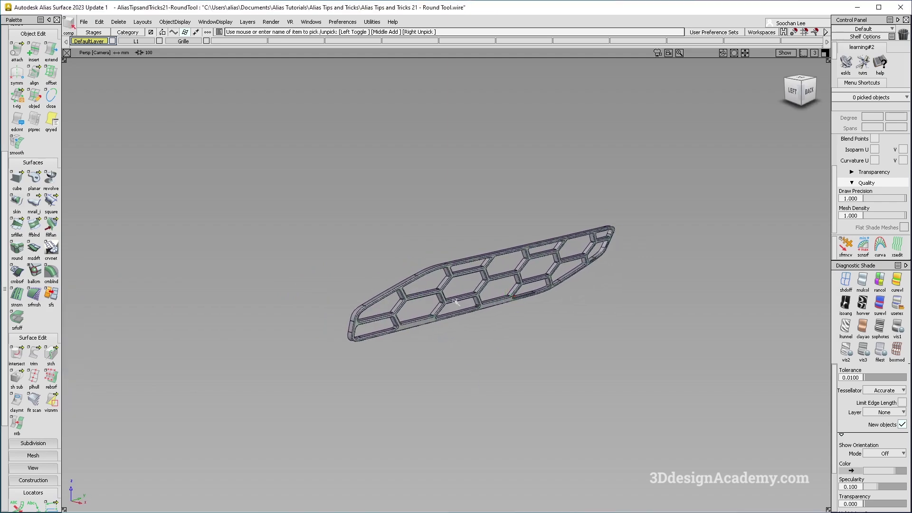
pyautogui.keyDown('alt'); pyautogui.keyDown('shift'); pyautogui.moveTo(449, 300); pyautogui.dragTo(457, 301, button='right'); pyautogui.keyUp('shift'); pyautogui.keyUp('alt')
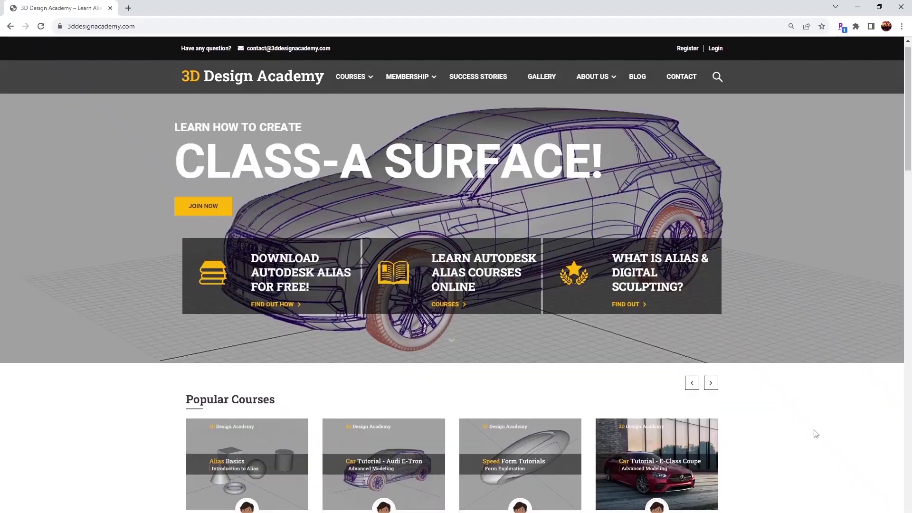
# - Switch to the 3D Design Academy website and look through the Lamborghini Aventador course's overview and curriculum
pyautogui.scroll(-5, 813, 432)
pyautogui.scroll(-3, 813, 432)
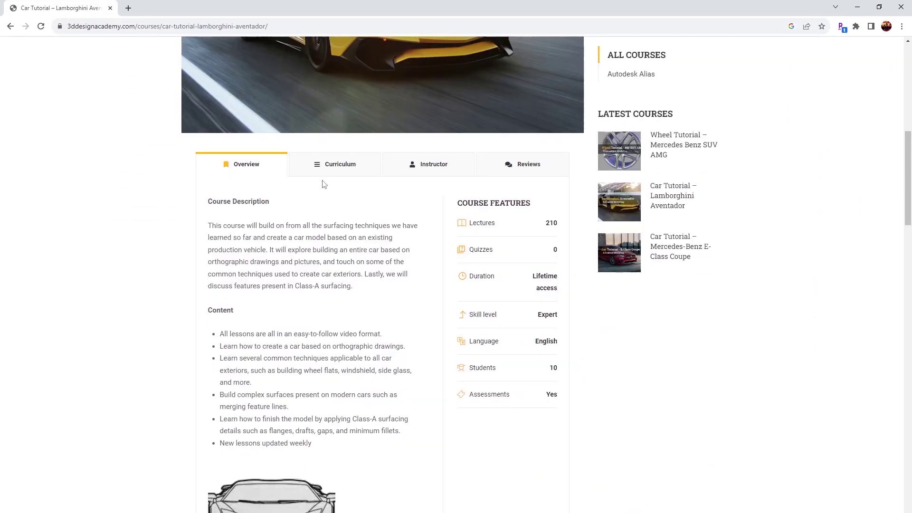
pyautogui.click(329, 172)
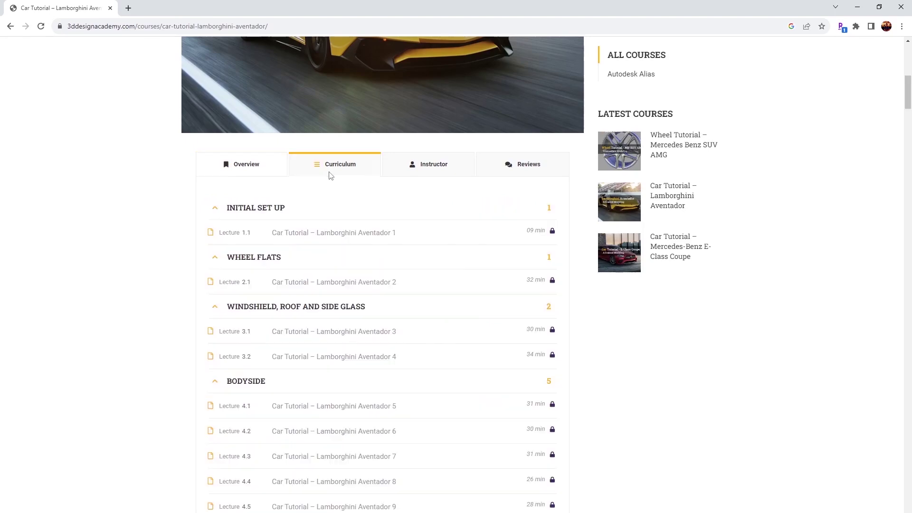
pyautogui.scroll(-10, 326, 240)
pyautogui.scroll(-1, 327, 243)
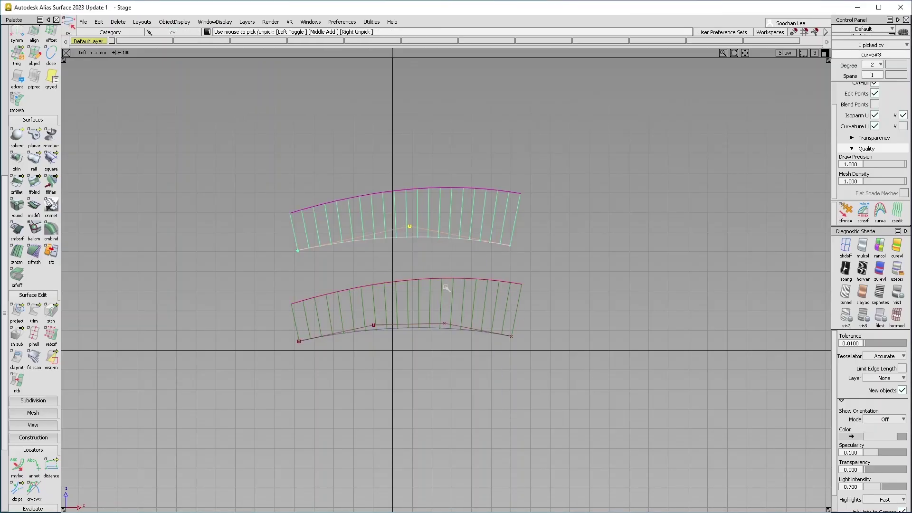
pyautogui.moveTo(447, 288)
pyautogui.mouseDown()
pyautogui.moveTo(436, 264)
pyautogui.moveTo(450, 260)
pyautogui.mouseUp()
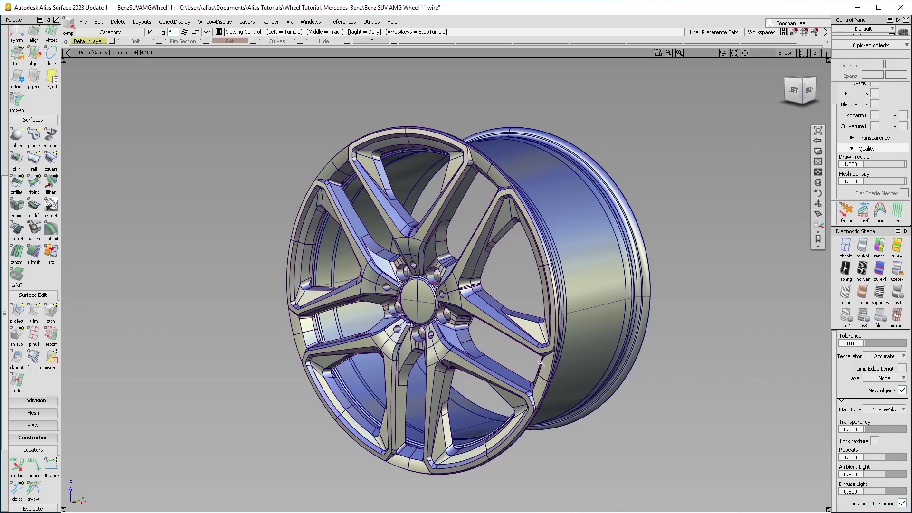
pyautogui.keyDown('alt'); pyautogui.keyDown('shift'); pyautogui.moveTo(540, 362); pyautogui.dragTo(442, 342); pyautogui.keyUp('shift'); pyautogui.keyUp('alt')
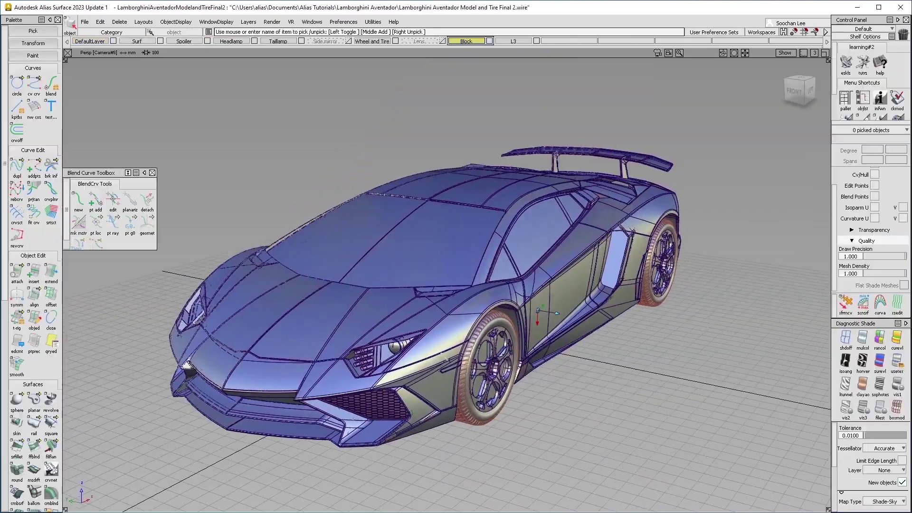